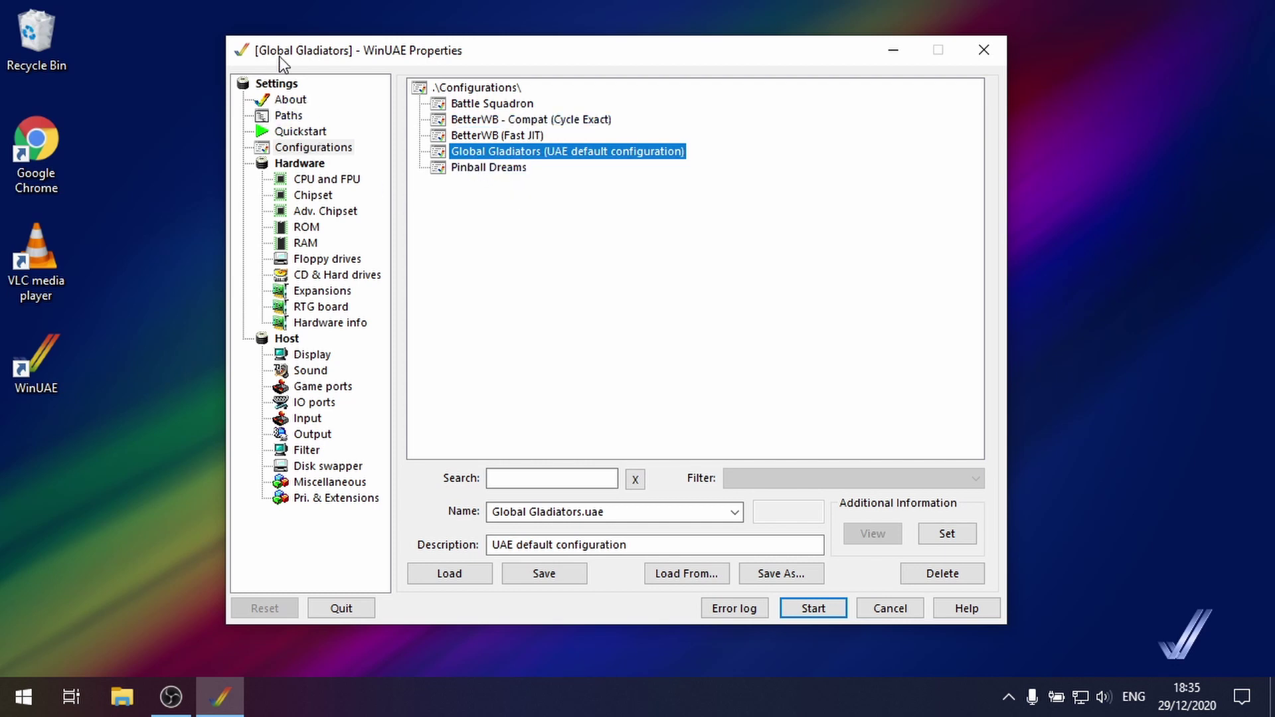
# Step: Review the Ripper options in the output settings and the Rips folder in the path settings
pyautogui.moveTo(280, 57); pyautogui.dragTo(293, 60)
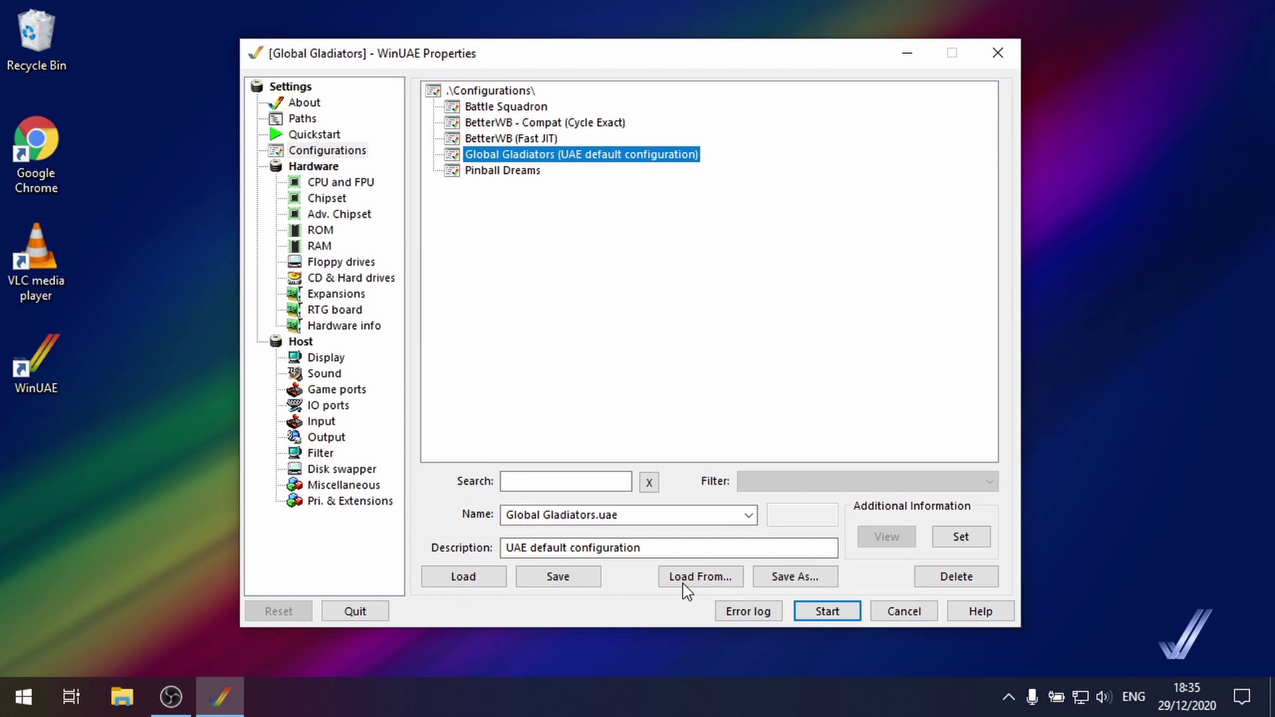
pyautogui.click(326, 440)
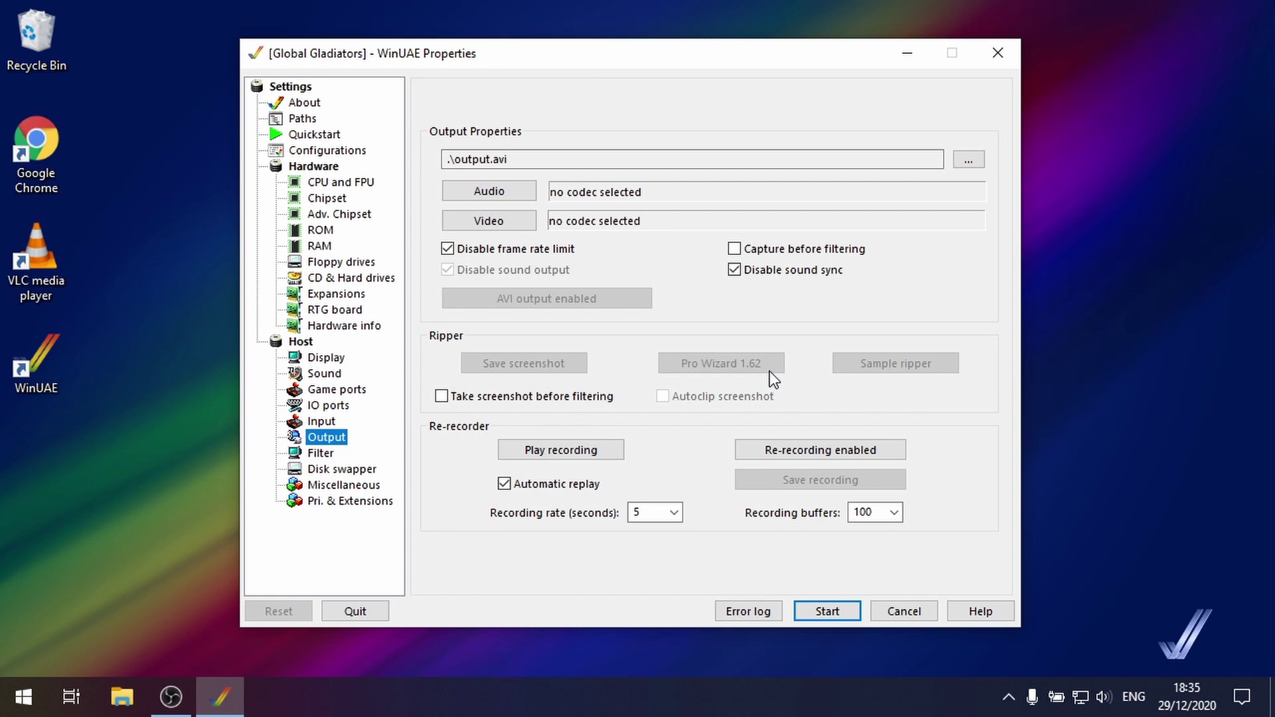
pyautogui.click(303, 122)
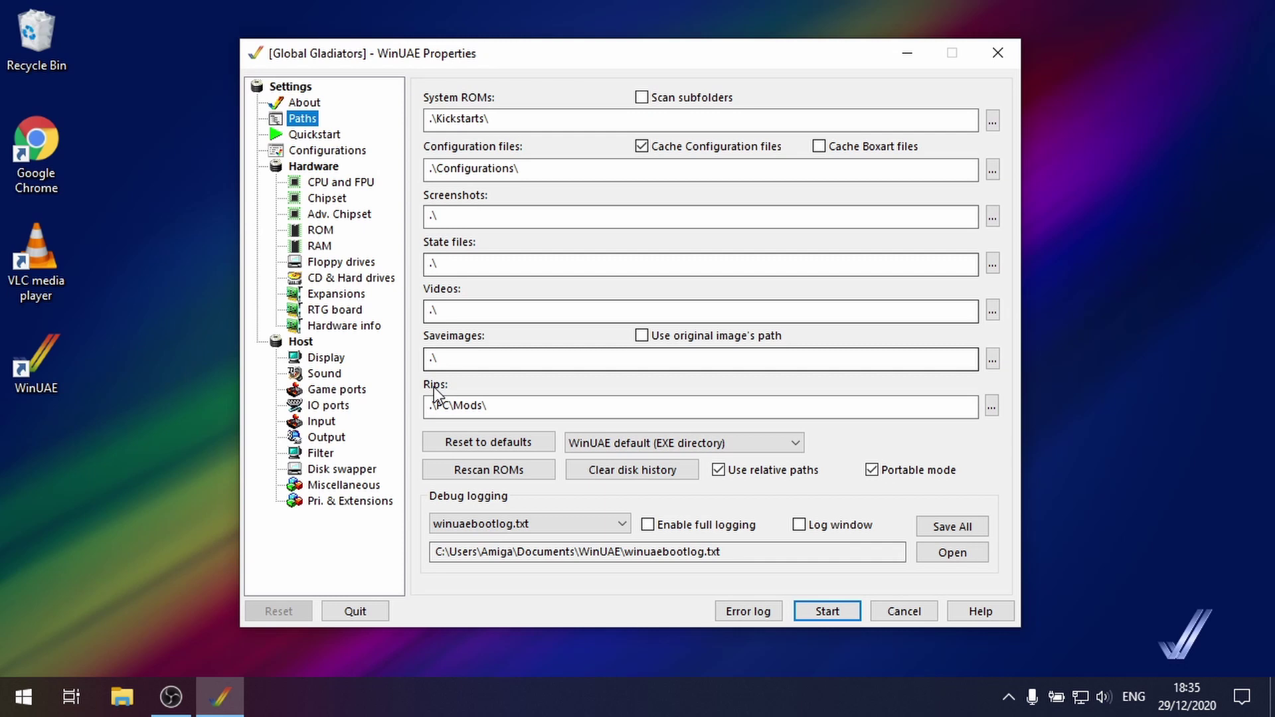
pyautogui.click(431, 403)
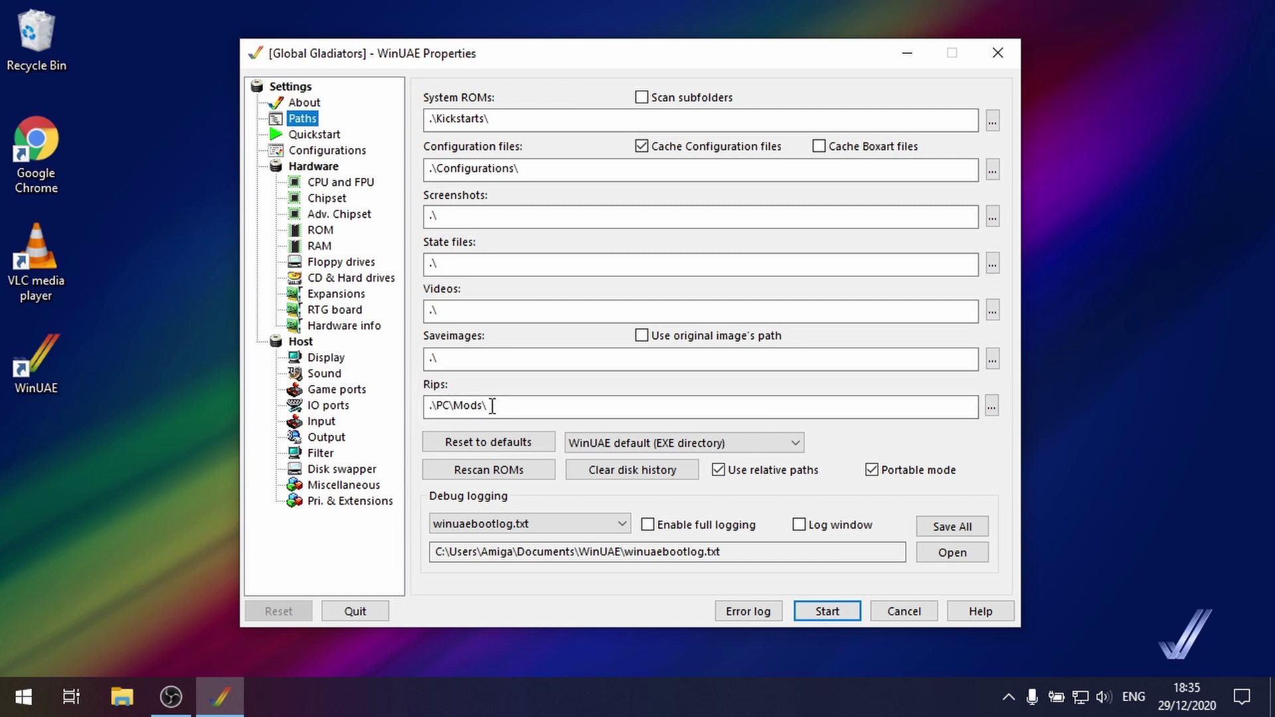
# Step: Switch to File Explorer, open the PC\Mods folder inside WinUAE, and move its window beside the emulator settings
pyautogui.click(122, 696)
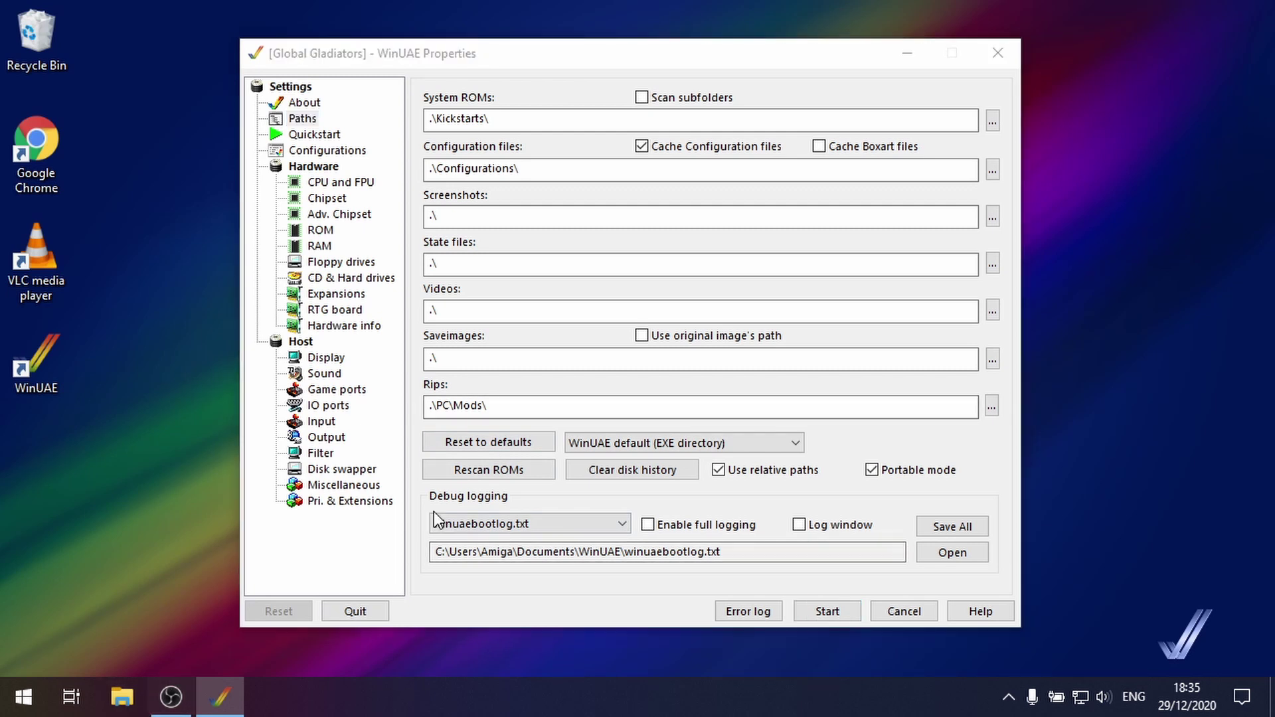
pyautogui.click(375, 302)
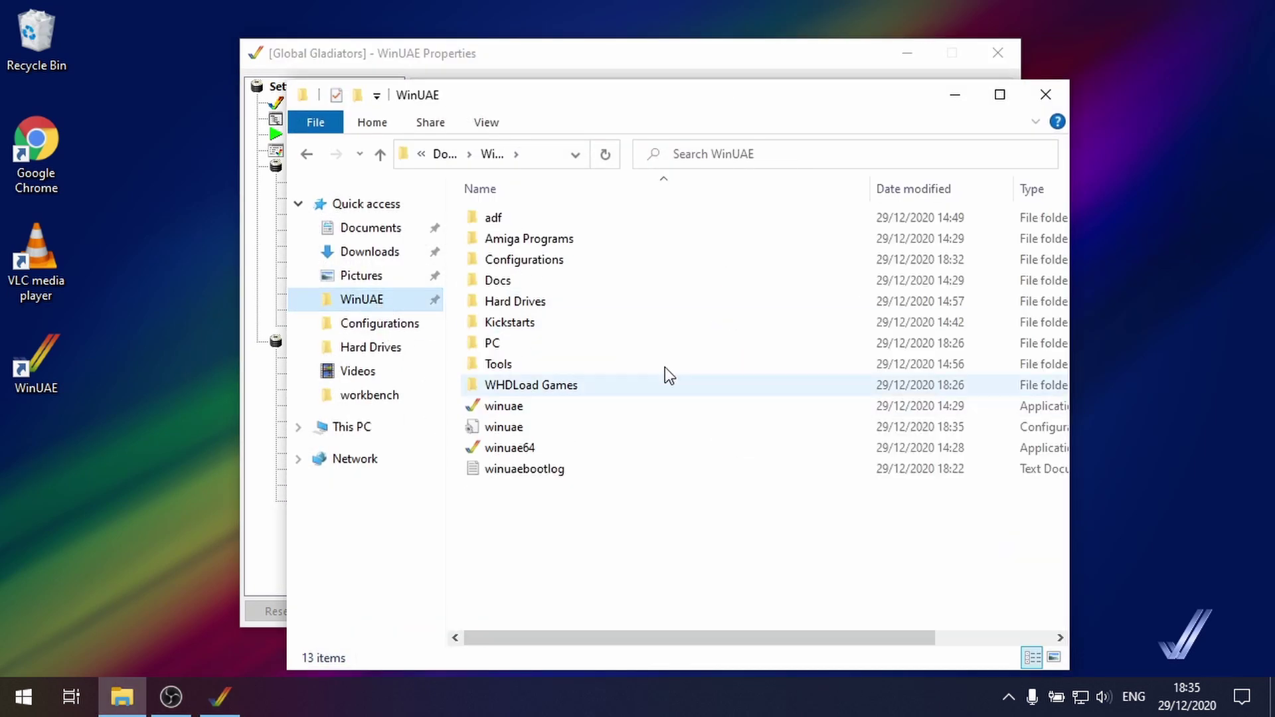
pyautogui.doubleClick(512, 344)
pyautogui.doubleClick(536, 219)
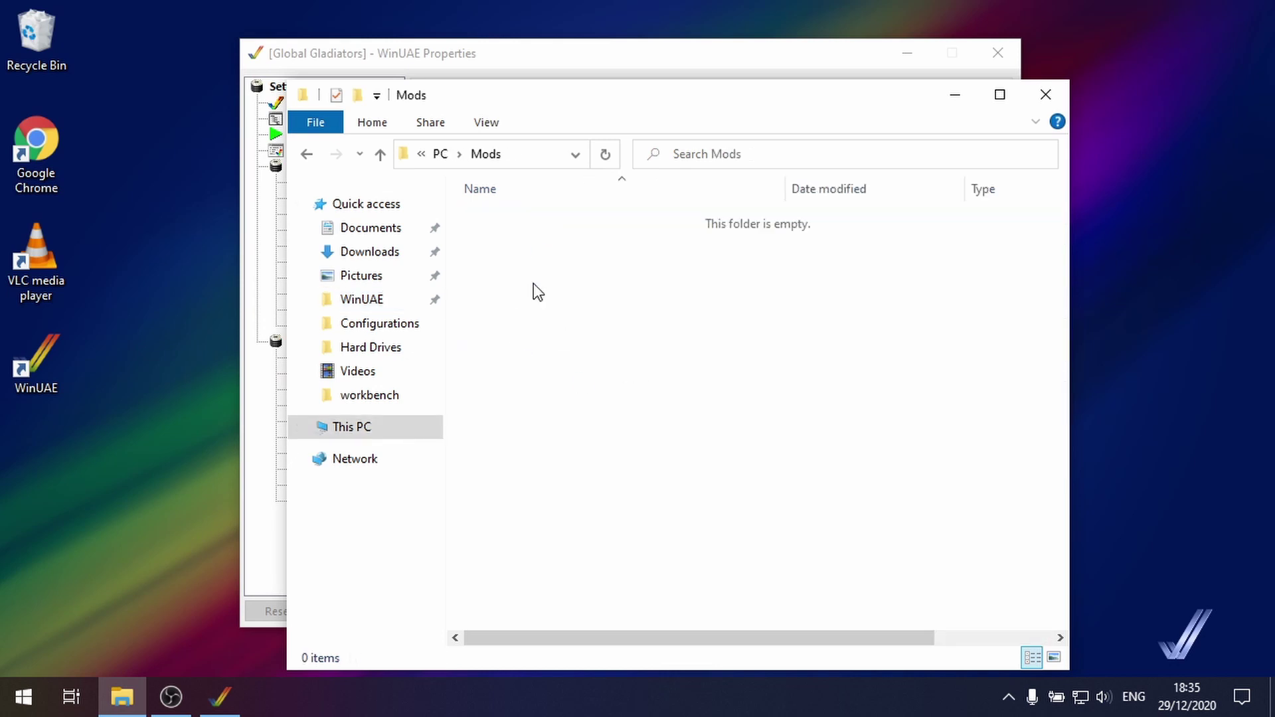
pyautogui.moveTo(491, 99); pyautogui.dragTo(1167, 205)
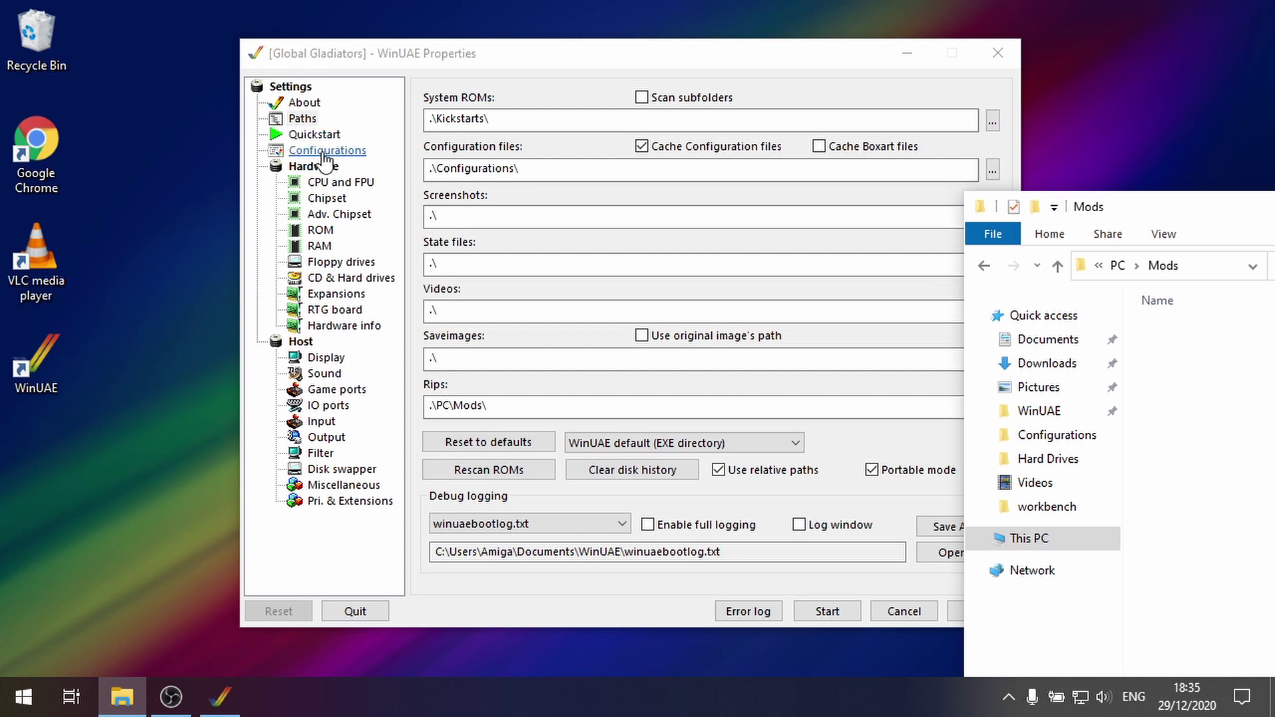
# Step: Load the Global Gladiators configuration and start its emulation
pyautogui.click(327, 150)
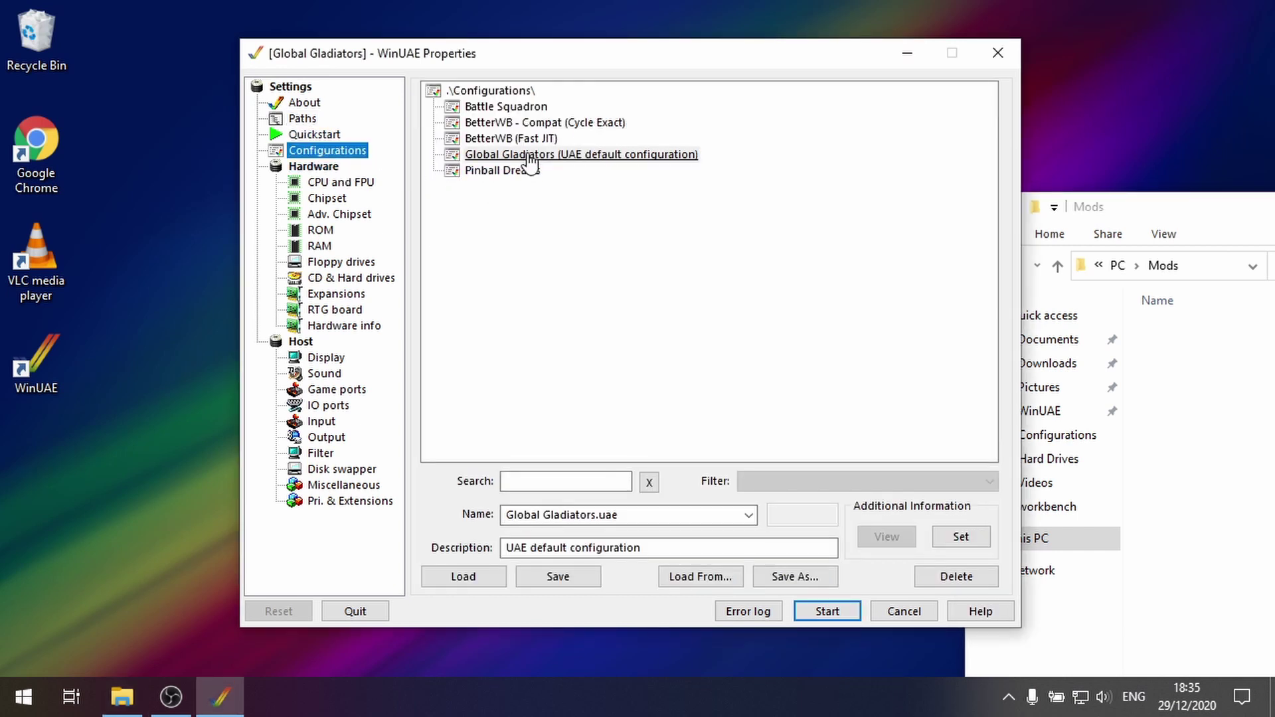
pyautogui.click(466, 157)
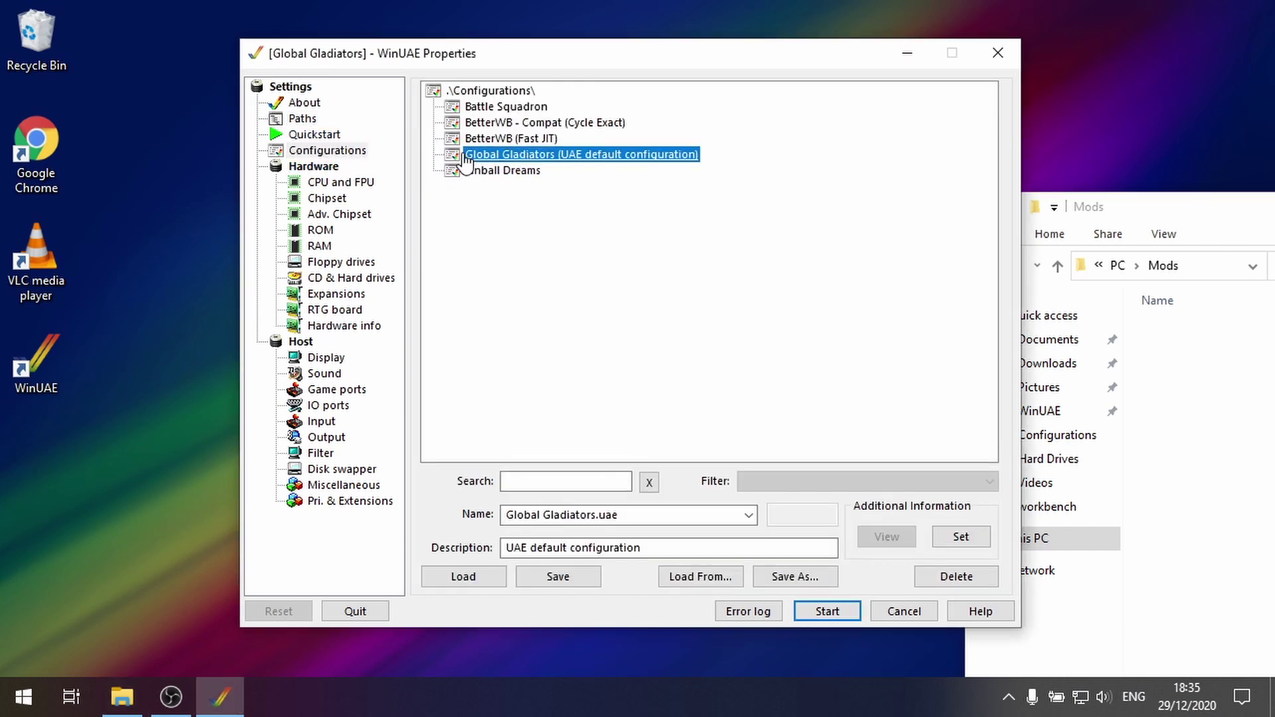
pyautogui.click(442, 575)
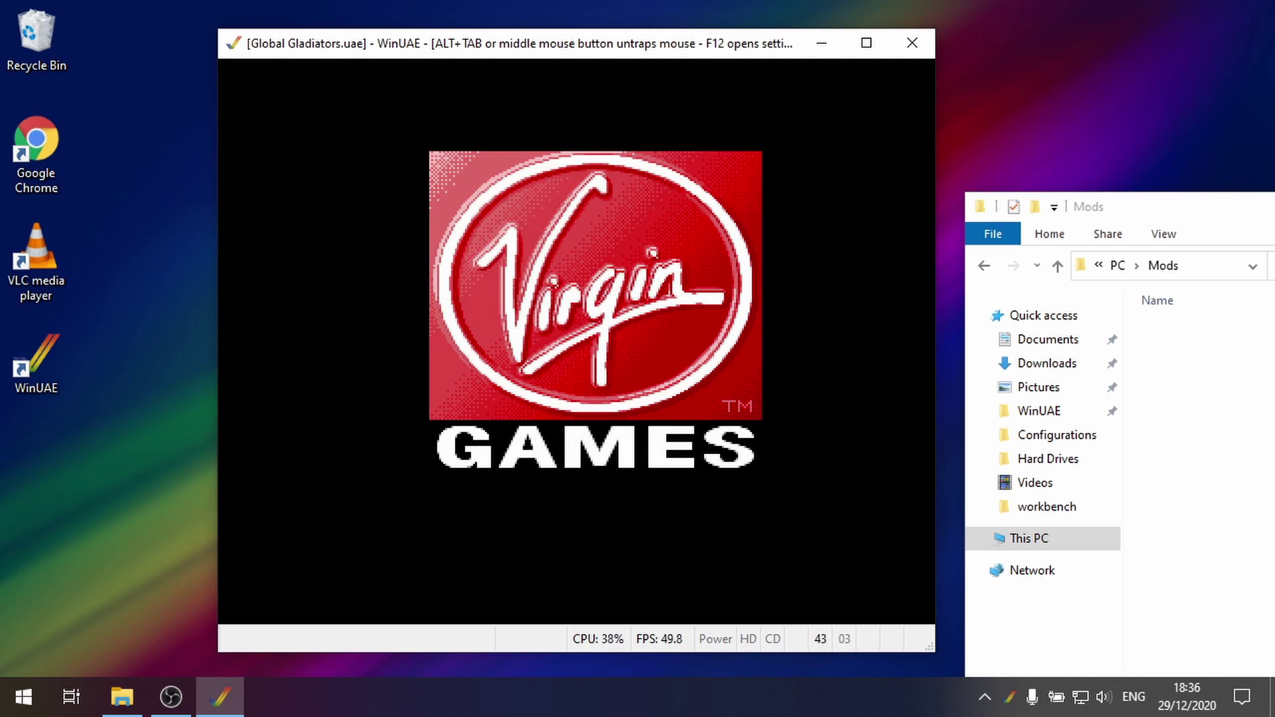
# Step: Rip the music from the running Global Gladiators game with Pro Wizard, save the found module, and view it in the Mods folder
pyautogui.press('F12')
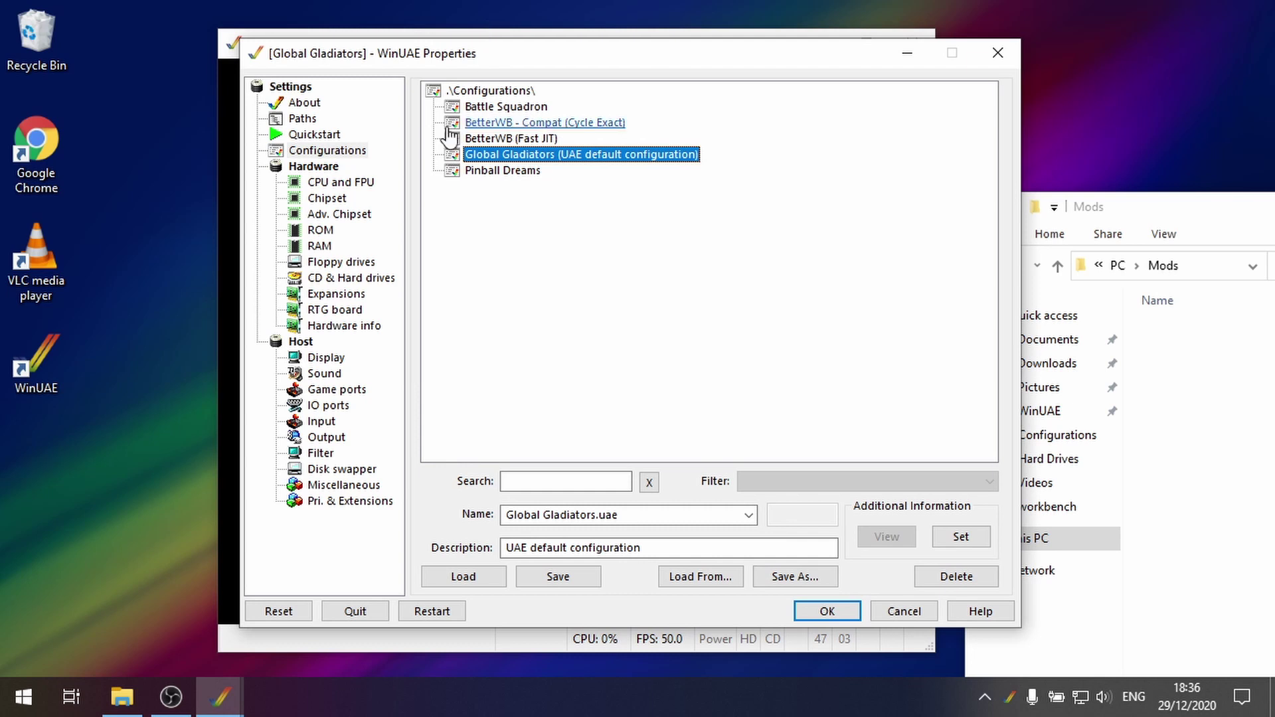
pyautogui.click(326, 440)
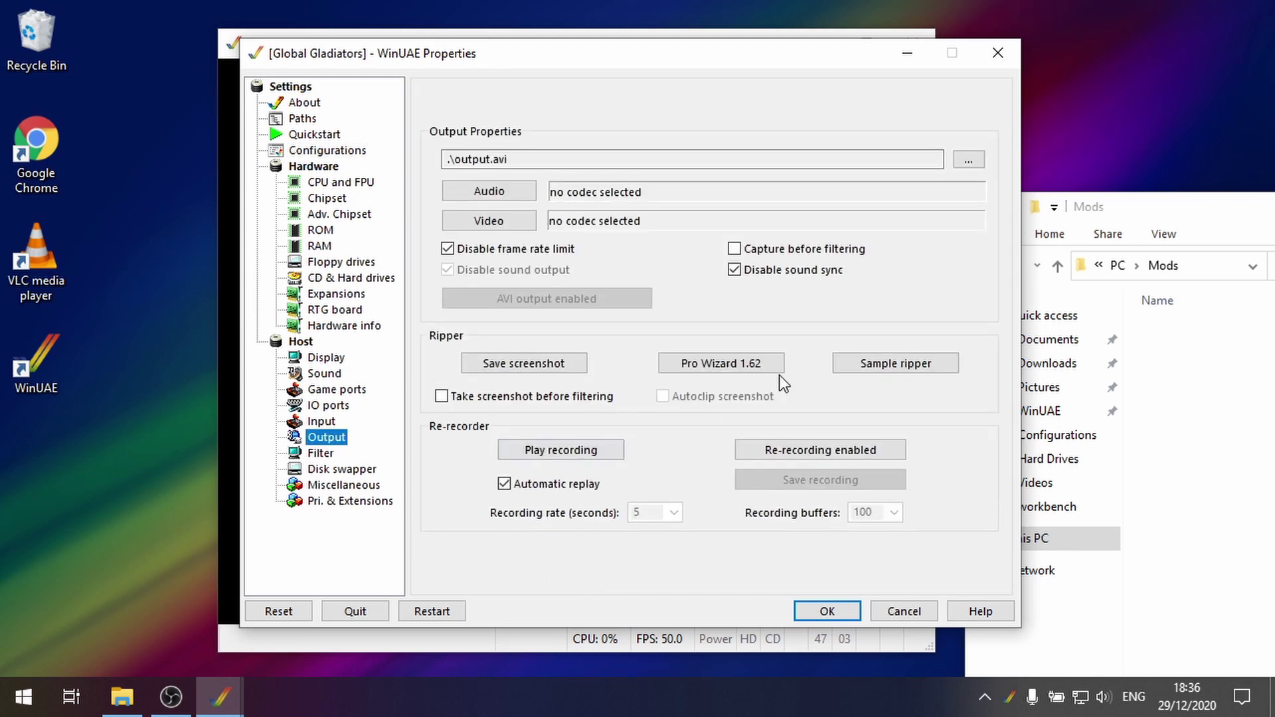
pyautogui.click(739, 368)
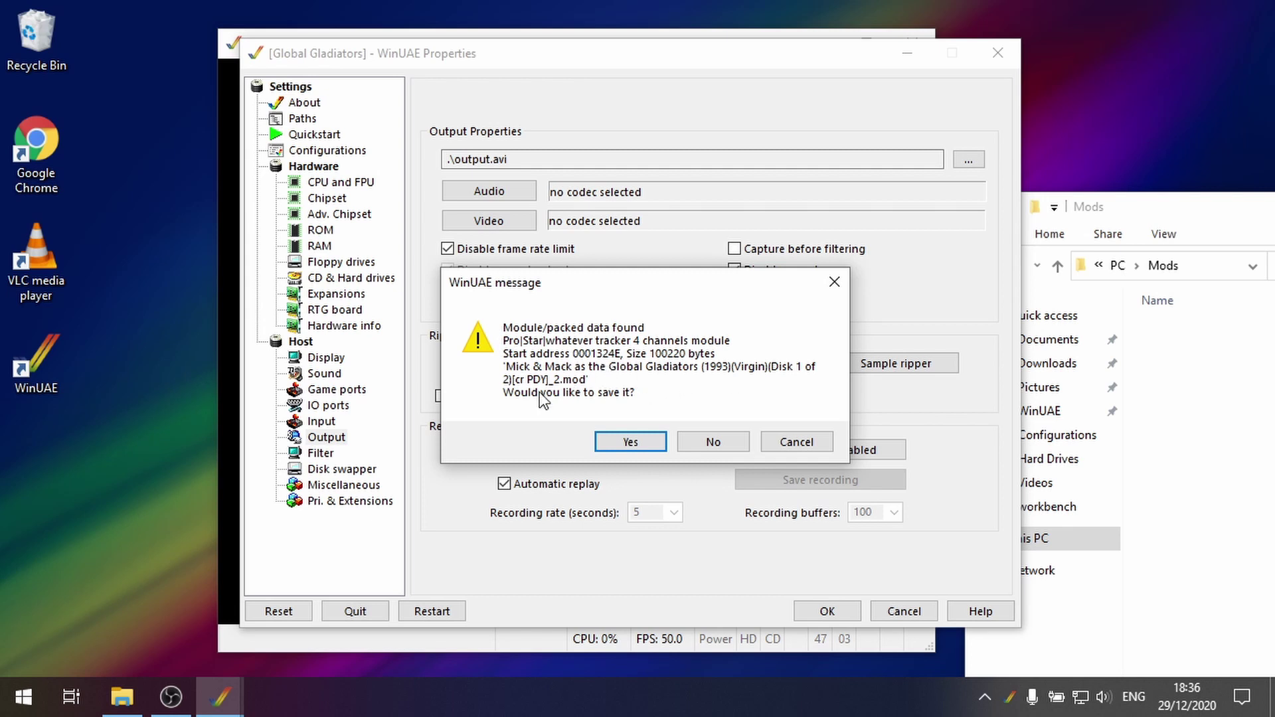
pyautogui.click(630, 442)
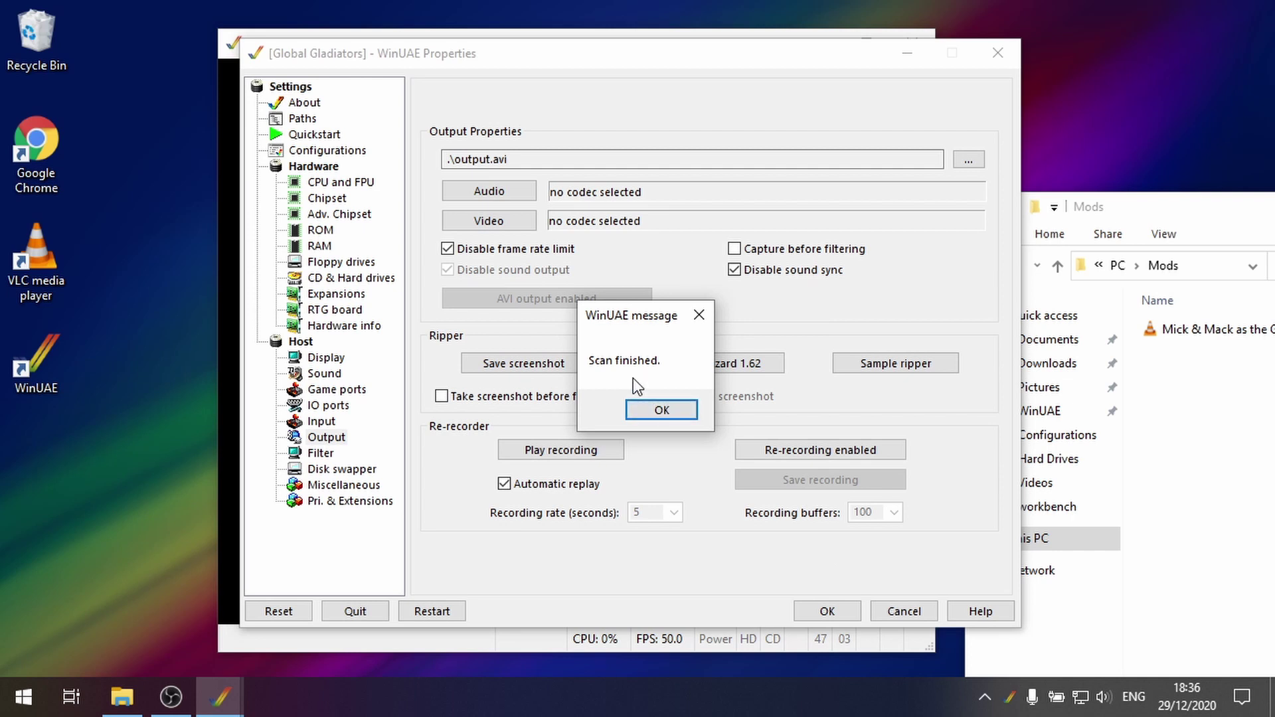
pyautogui.click(662, 410)
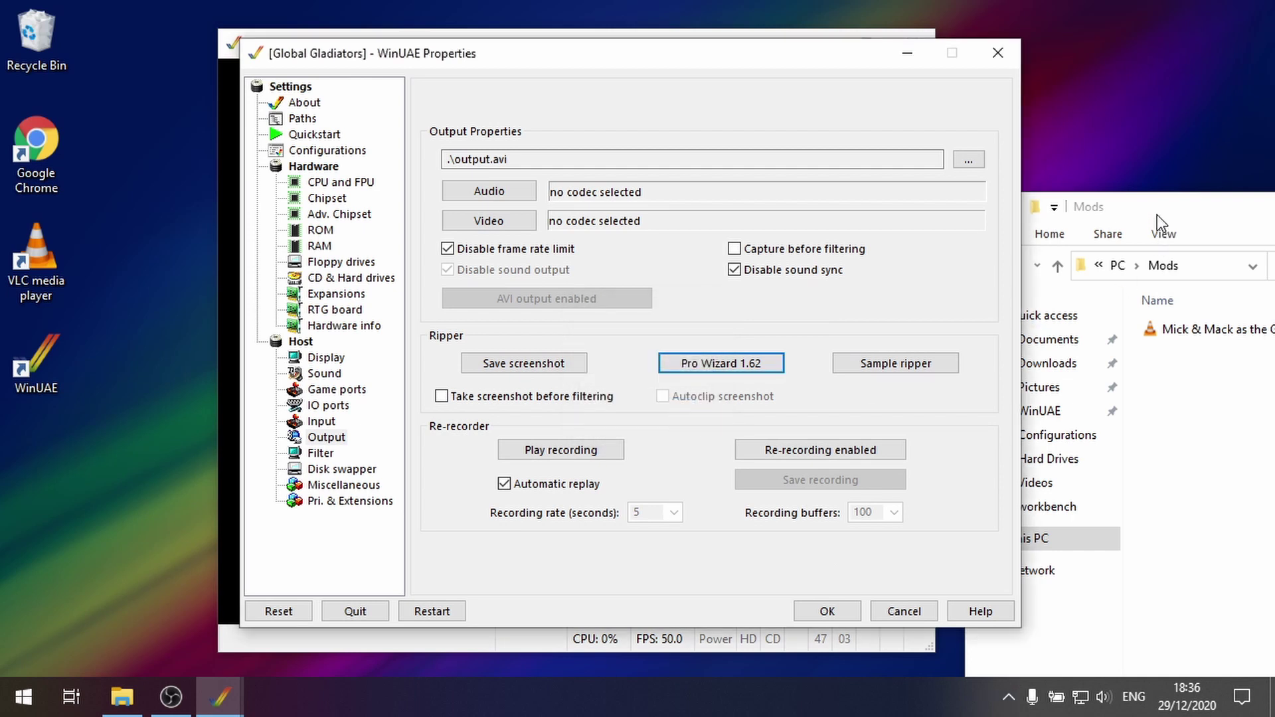
pyautogui.moveTo(1157, 204); pyautogui.dragTo(854, 204)
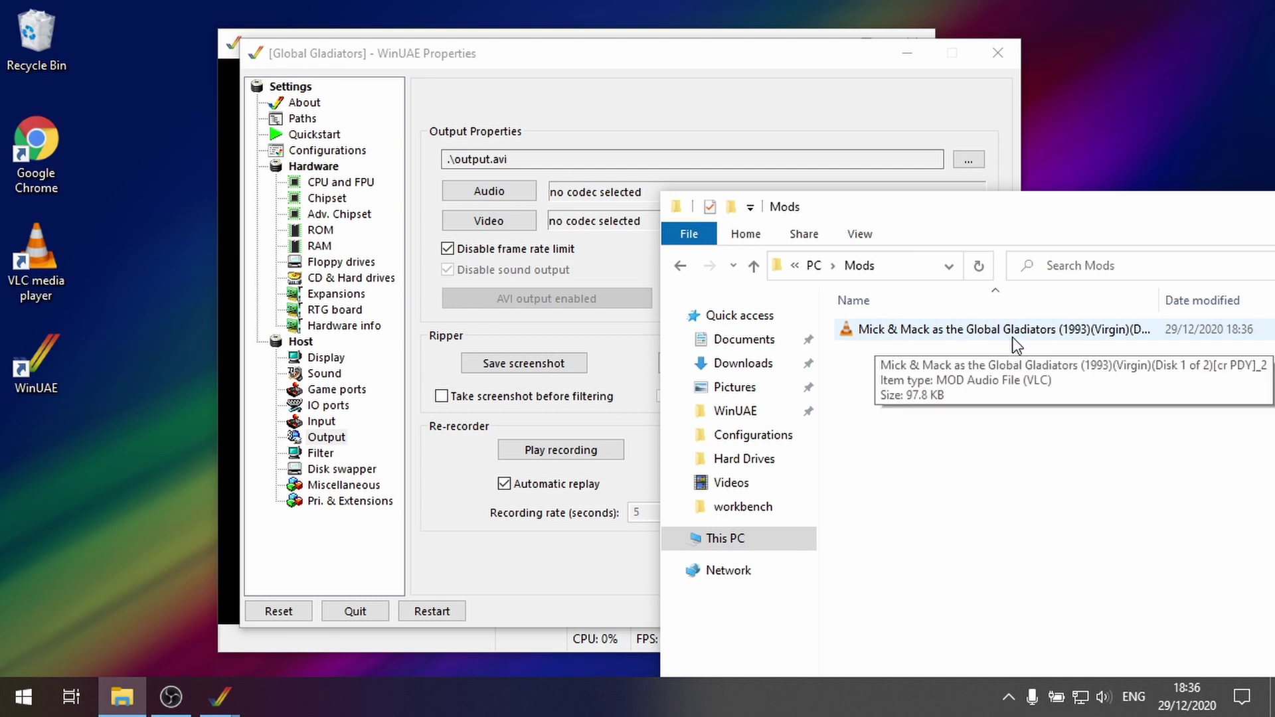
# Step: Return to the emulator settings, load the BetterWB (Fast JIT) configuration, and start it
pyautogui.click(531, 57)
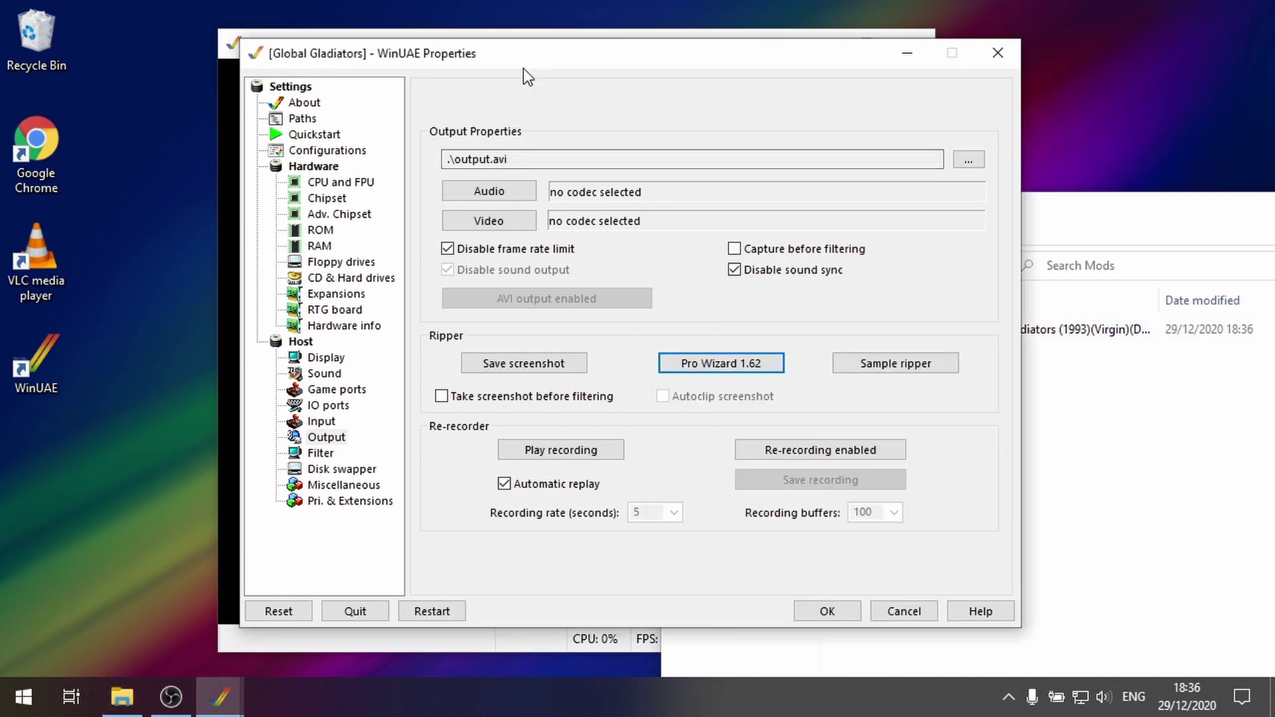
pyautogui.click(330, 151)
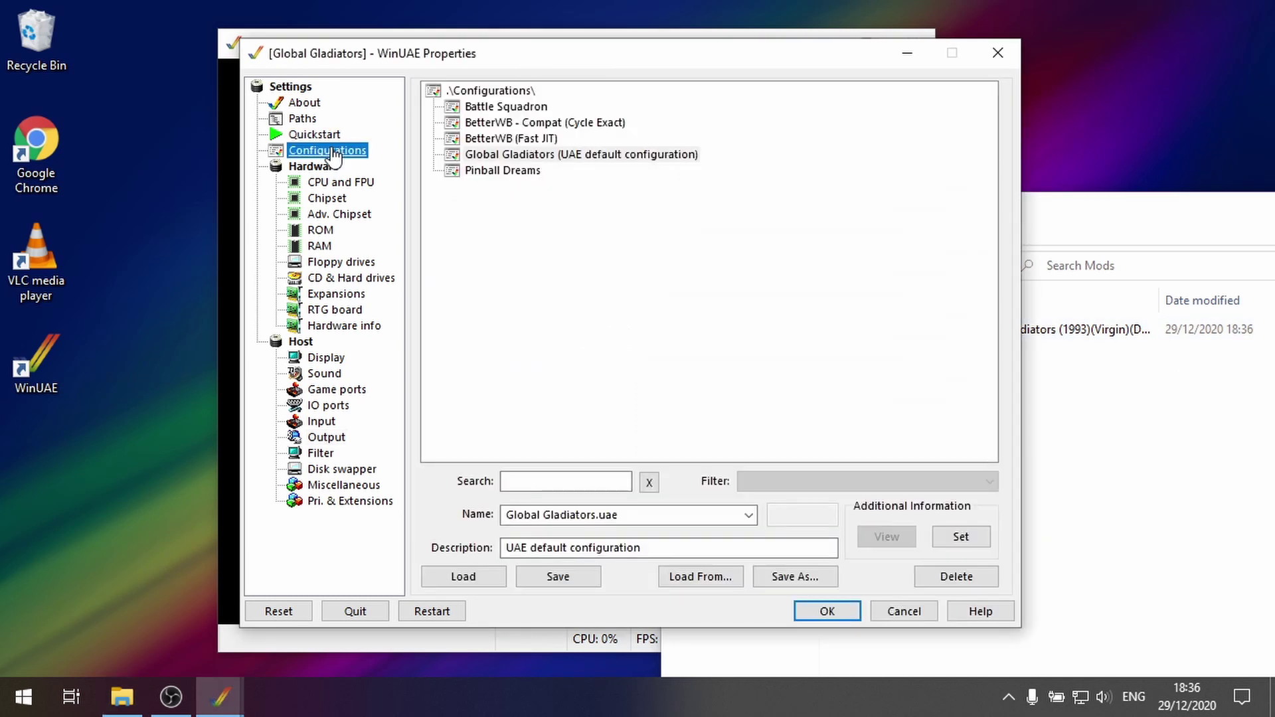
pyautogui.click(525, 138)
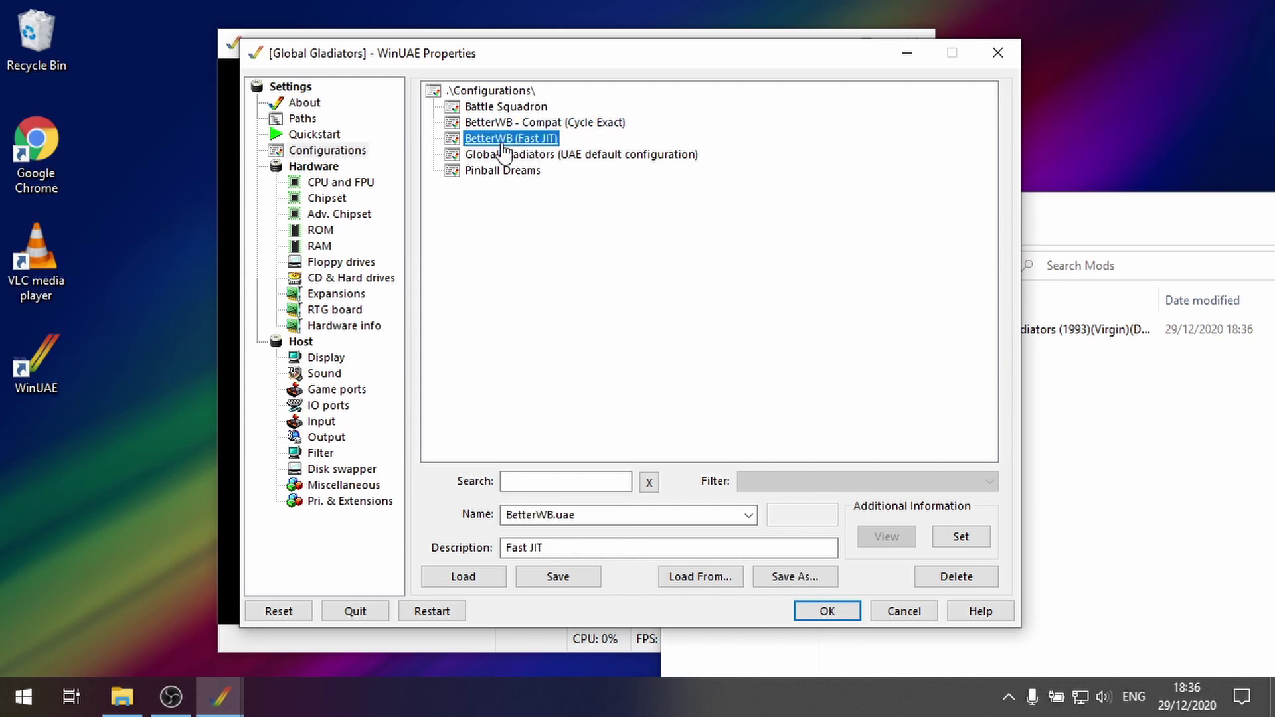
pyautogui.click(462, 577)
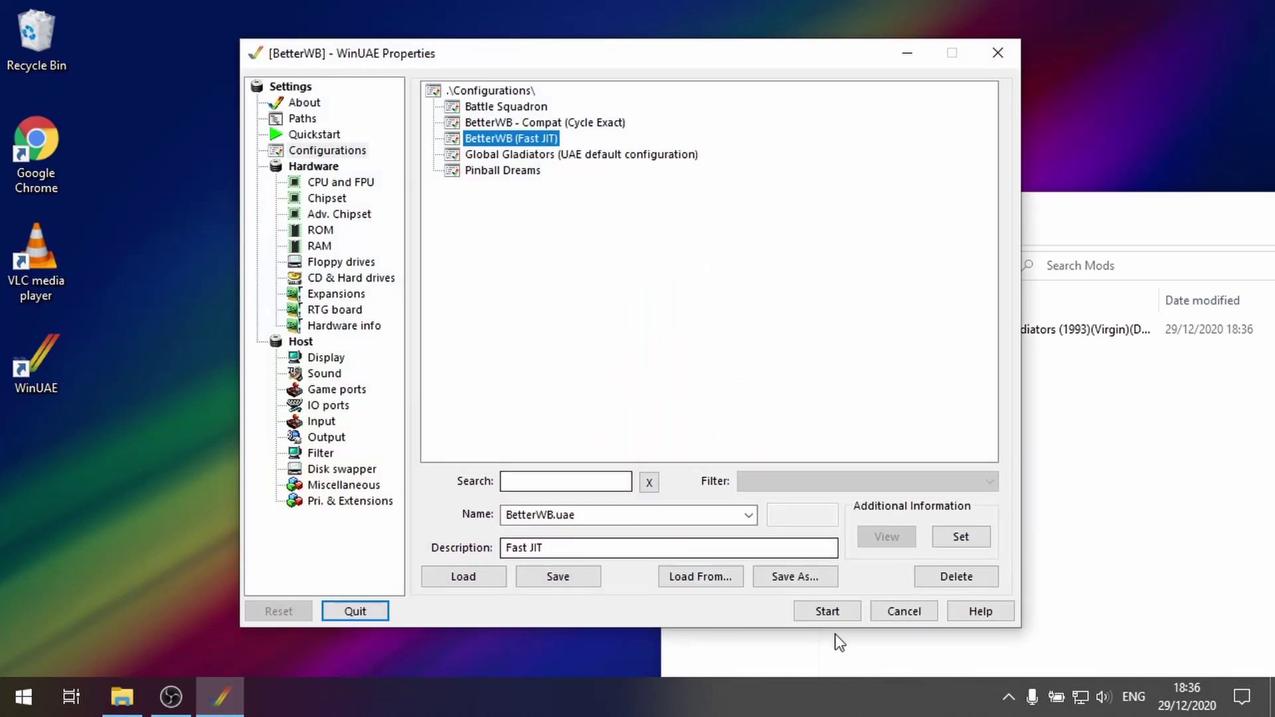
pyautogui.click(827, 610)
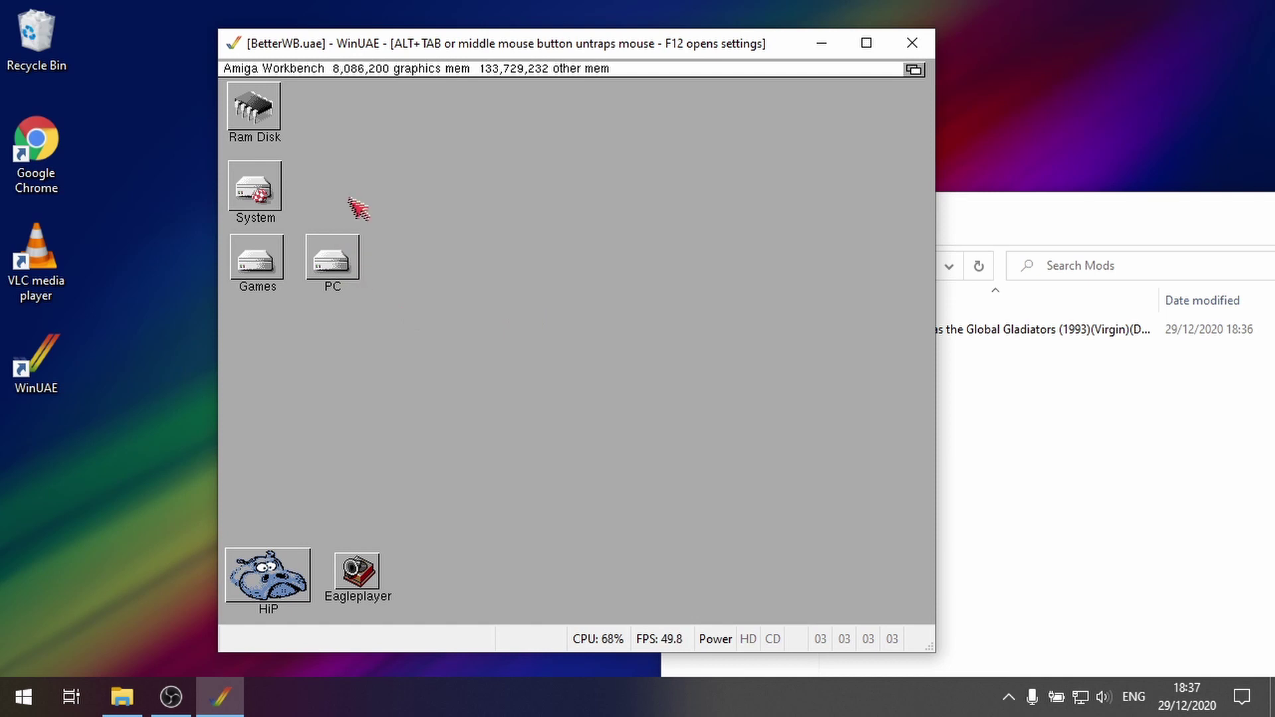
# Step: Open the Mods drawer on the Workbench PC drive and move its window up, clear of the player icons
pyautogui.click(358, 258)
pyautogui.click(360, 260)
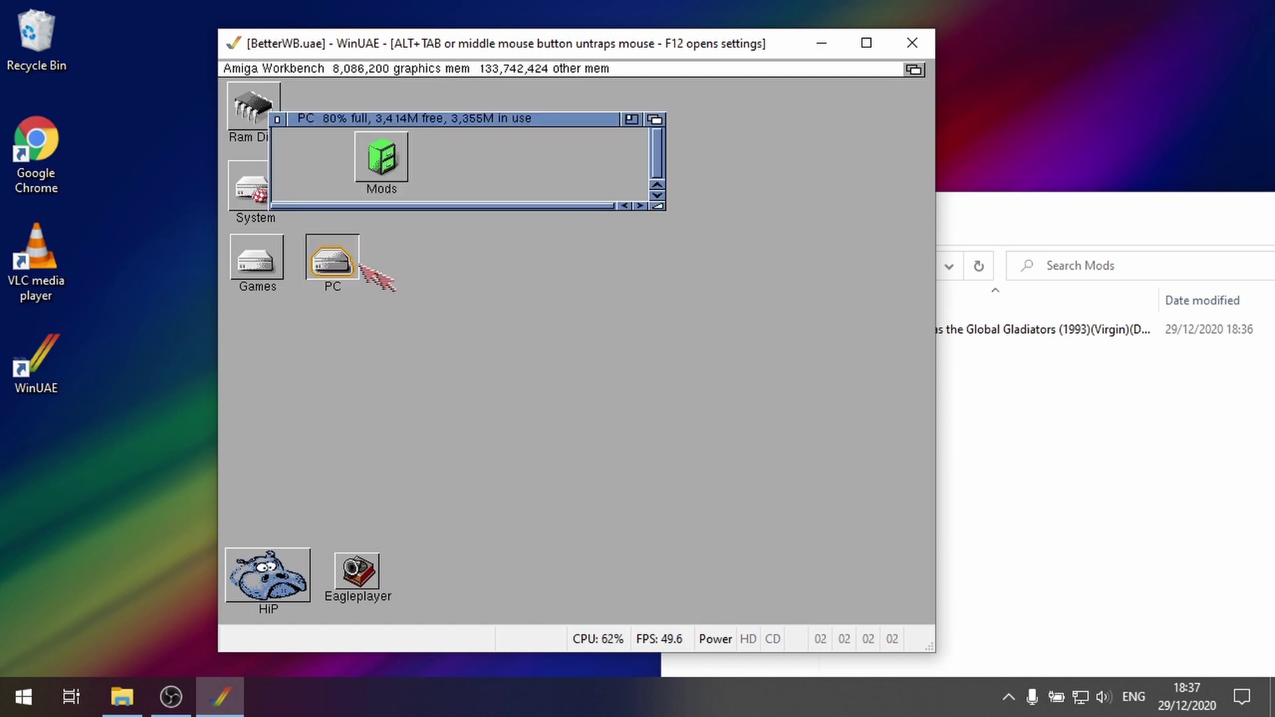
pyautogui.doubleClick(385, 149)
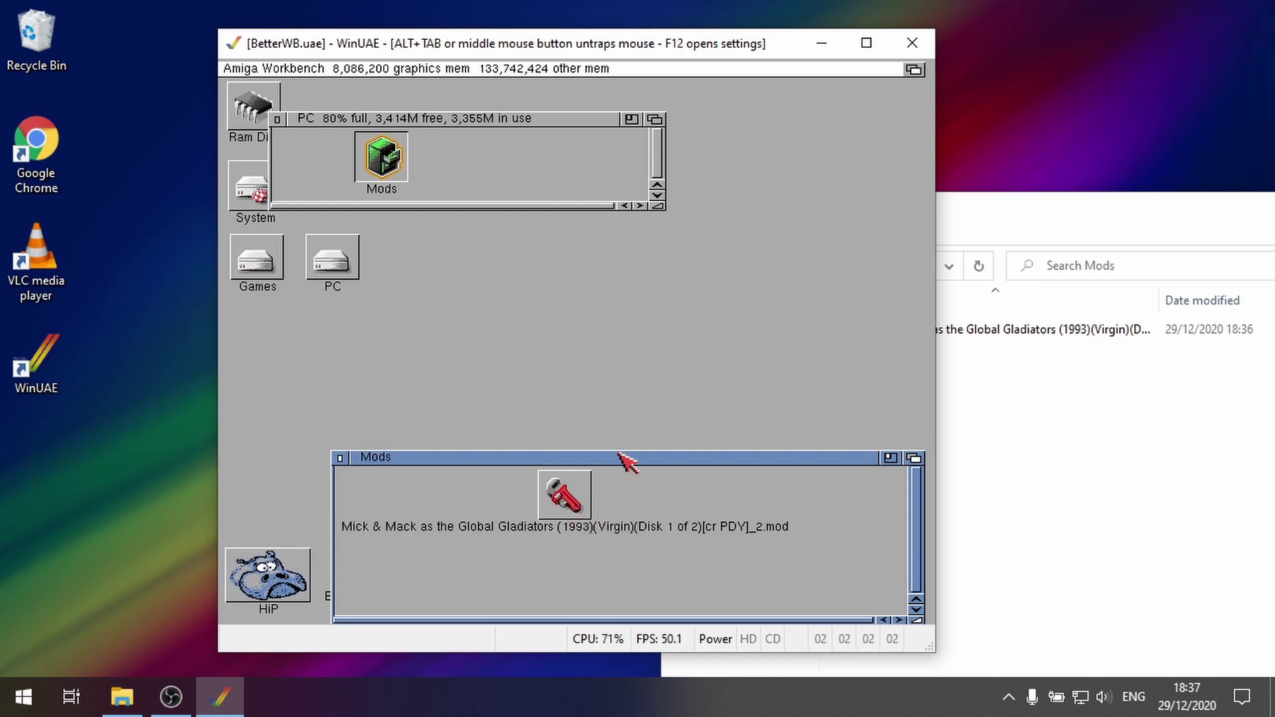
pyautogui.moveTo(626, 455); pyautogui.dragTo(624, 273)
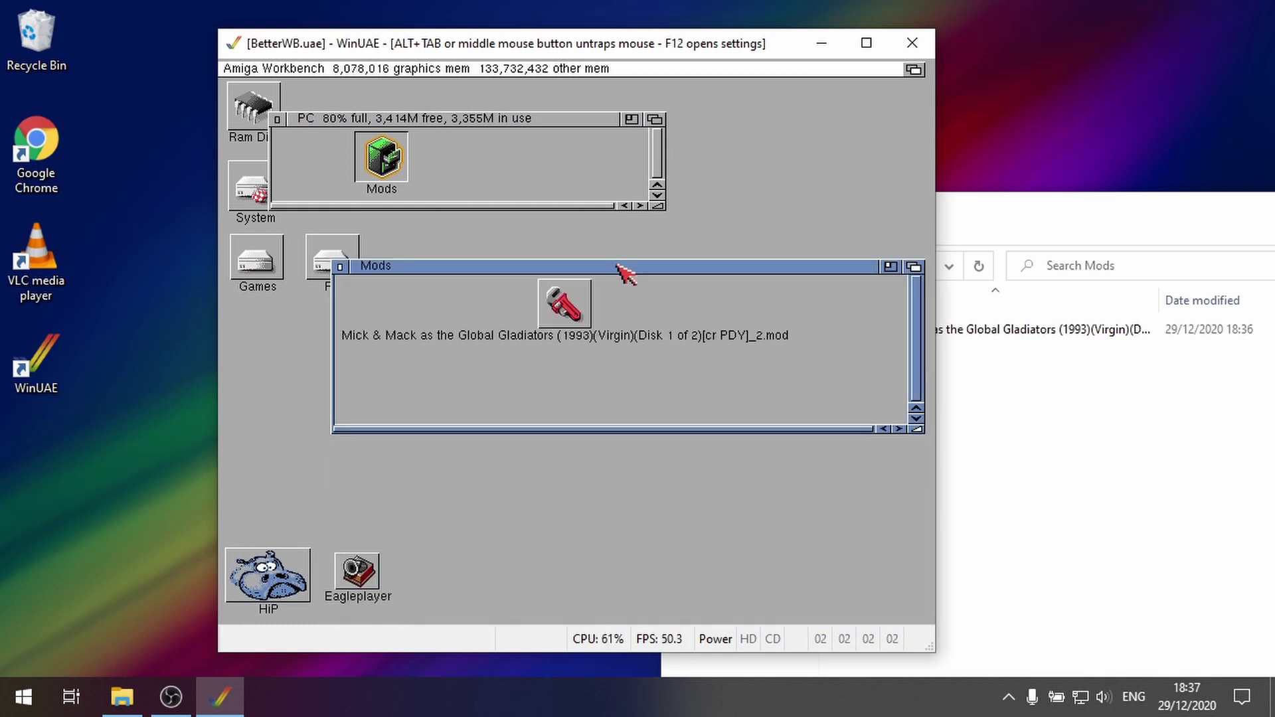
# Step: Play the ripped Mick & Mack Global Gladiators module in HippoPlayer, then close the player and the Mods drawer
pyautogui.doubleClick(304, 576)
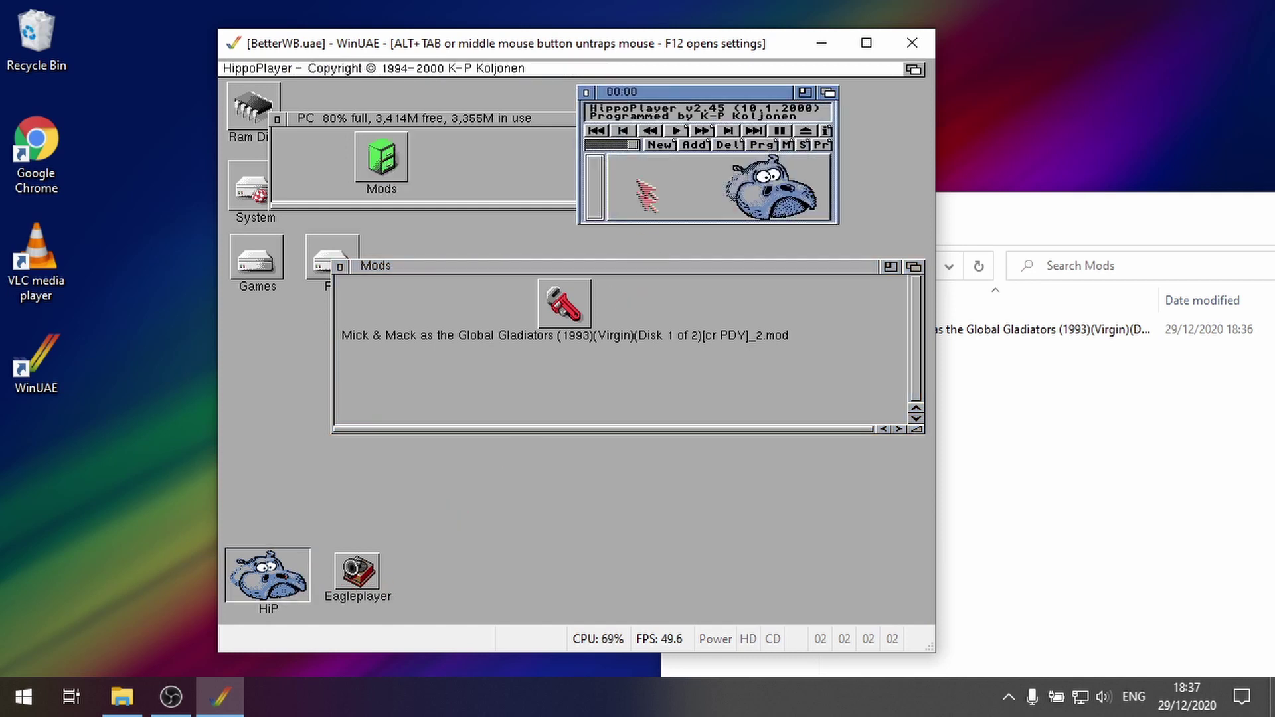
pyautogui.moveTo(684, 94); pyautogui.dragTo(379, 399)
pyautogui.moveTo(563, 307); pyautogui.dragTo(425, 486)
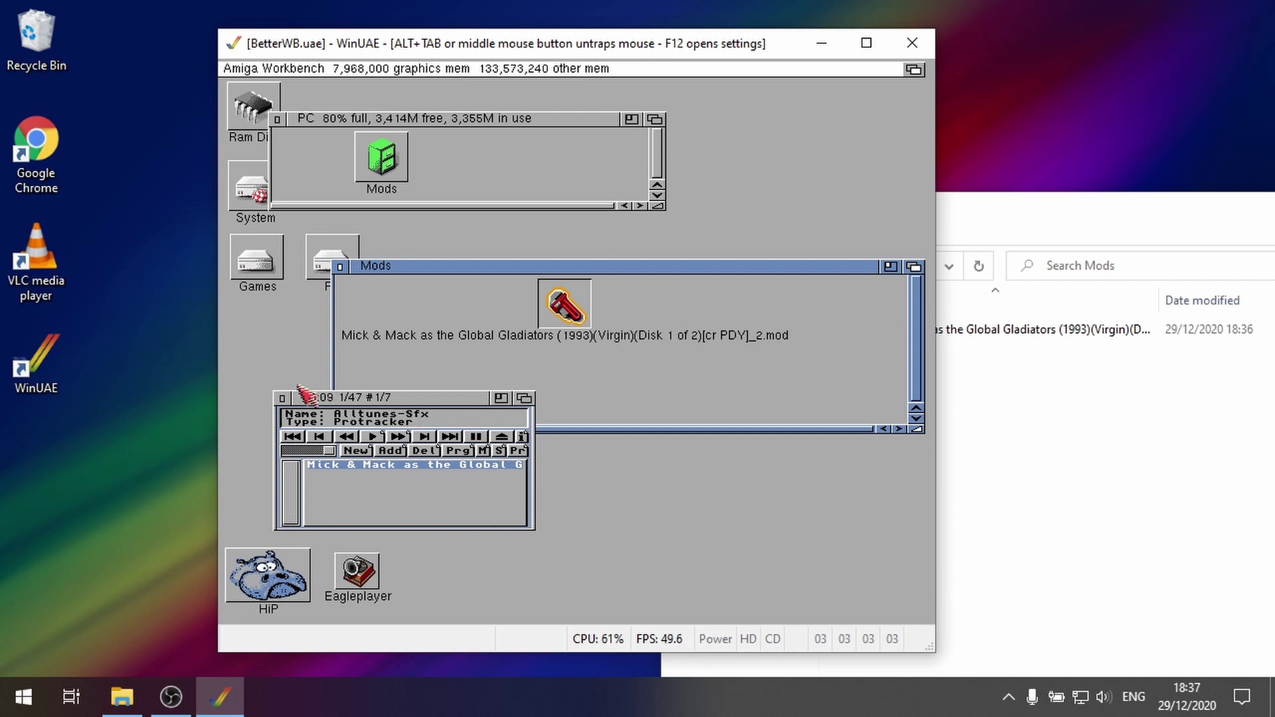
pyautogui.click(282, 397)
pyautogui.click(342, 266)
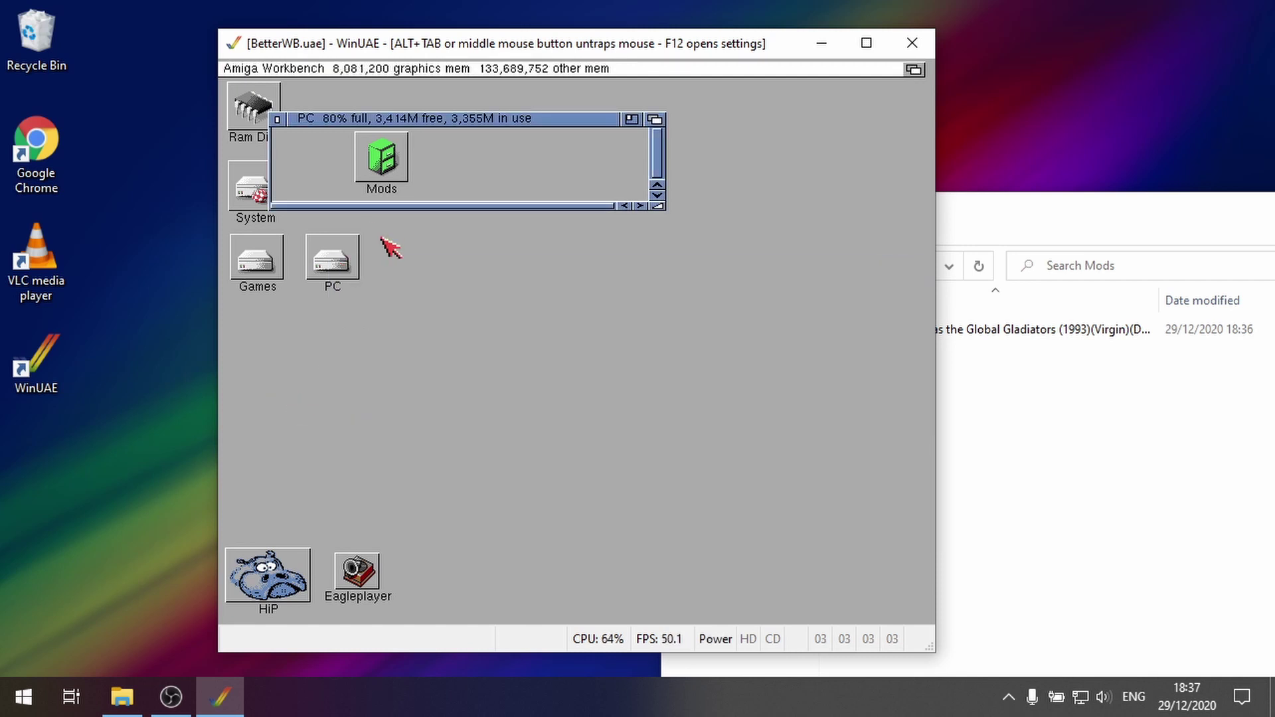
# Step: Load the Pinball Dreams configuration and start its emulation
pyautogui.press('F12')
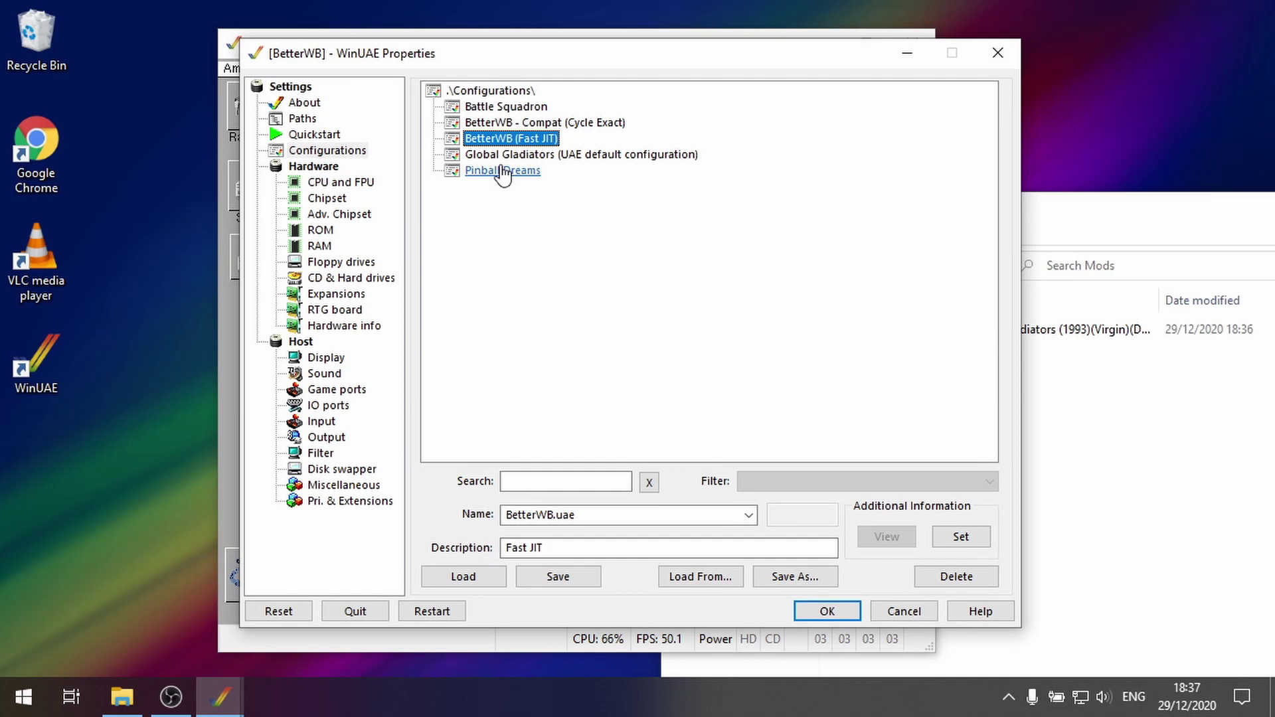
pyautogui.click(503, 171)
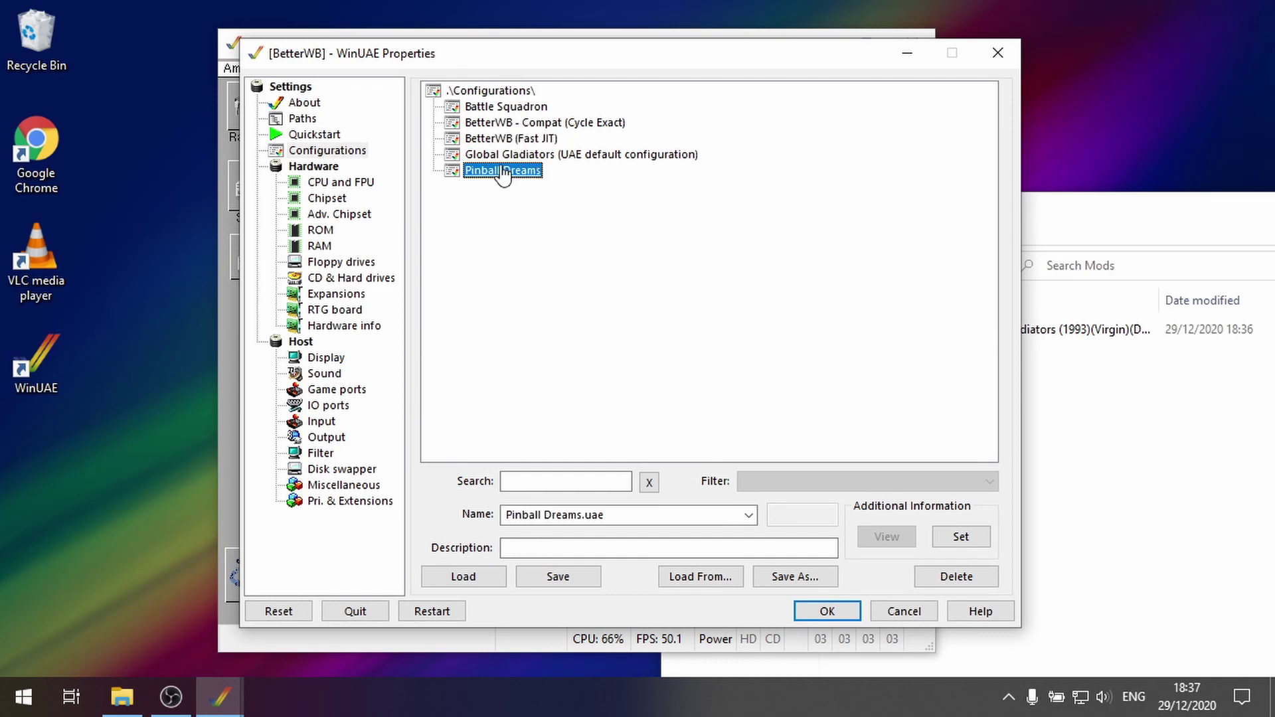
pyautogui.click(491, 577)
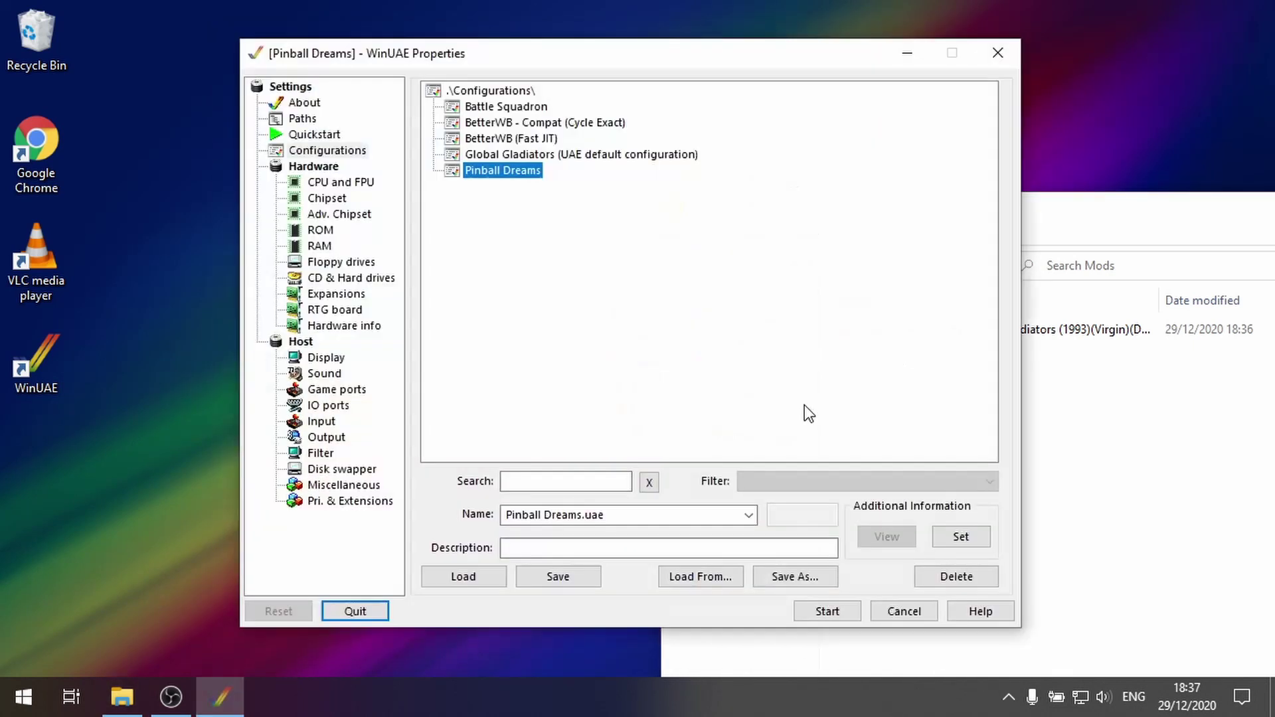
pyautogui.click(826, 609)
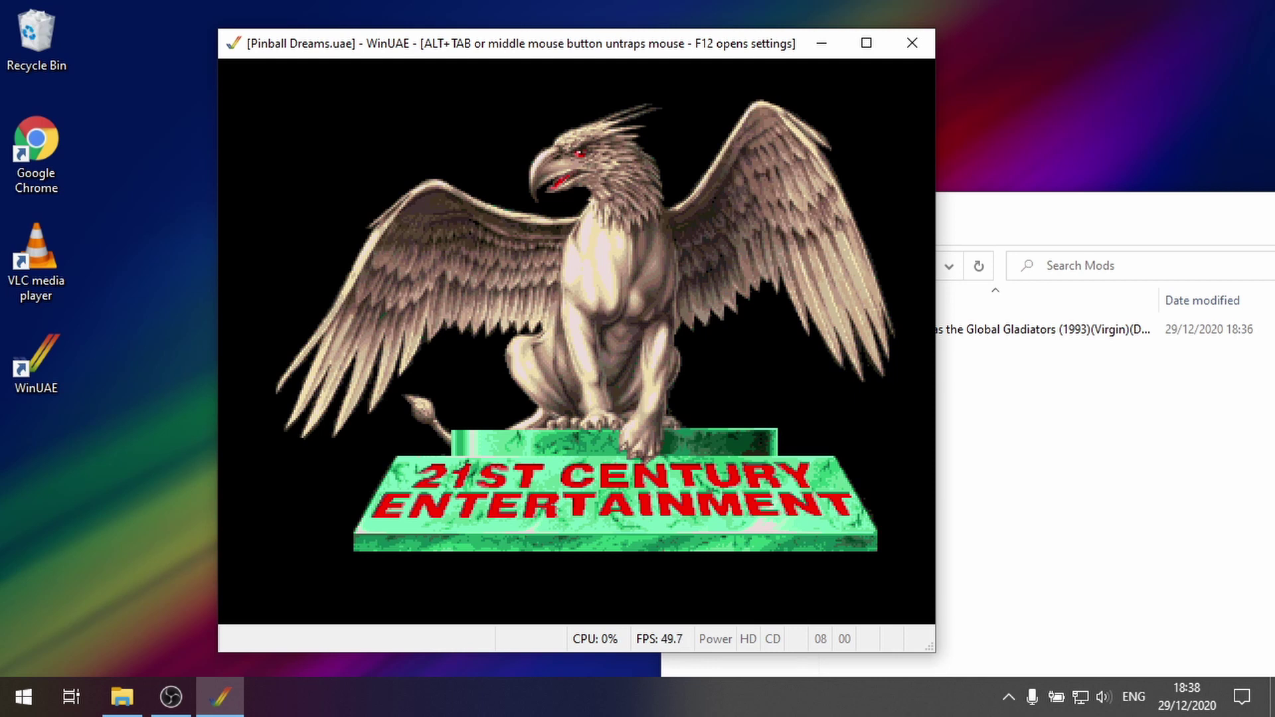
# Step: Run the Pro Wizard ripper on the running Pinball Dreams game and save the Digital Illusion packed music it finds
pyautogui.press('F12')
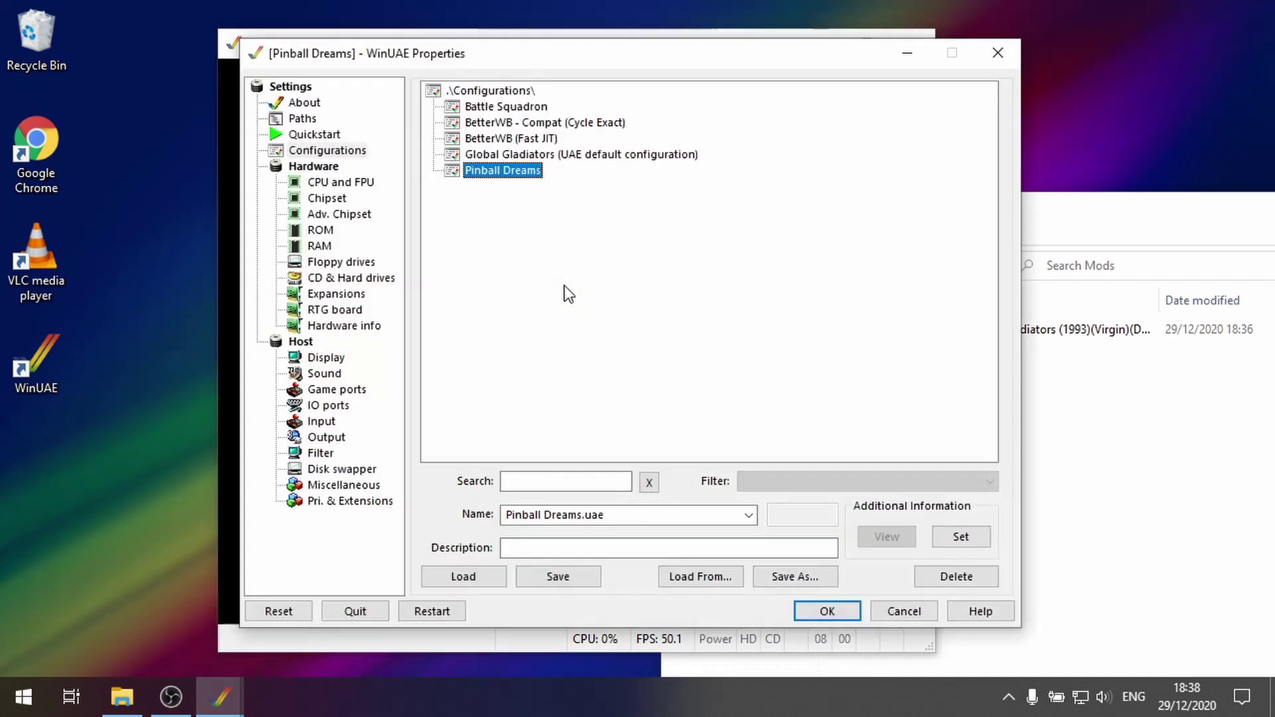
pyautogui.click(317, 437)
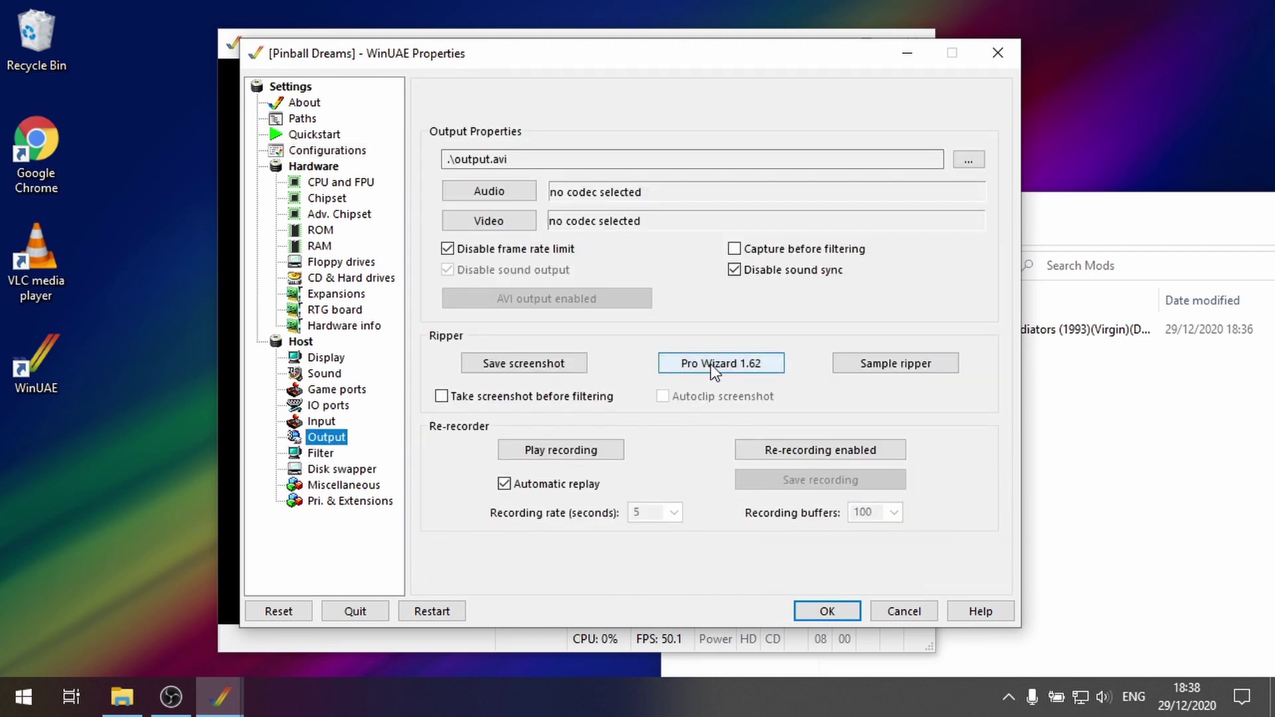
pyautogui.click(747, 369)
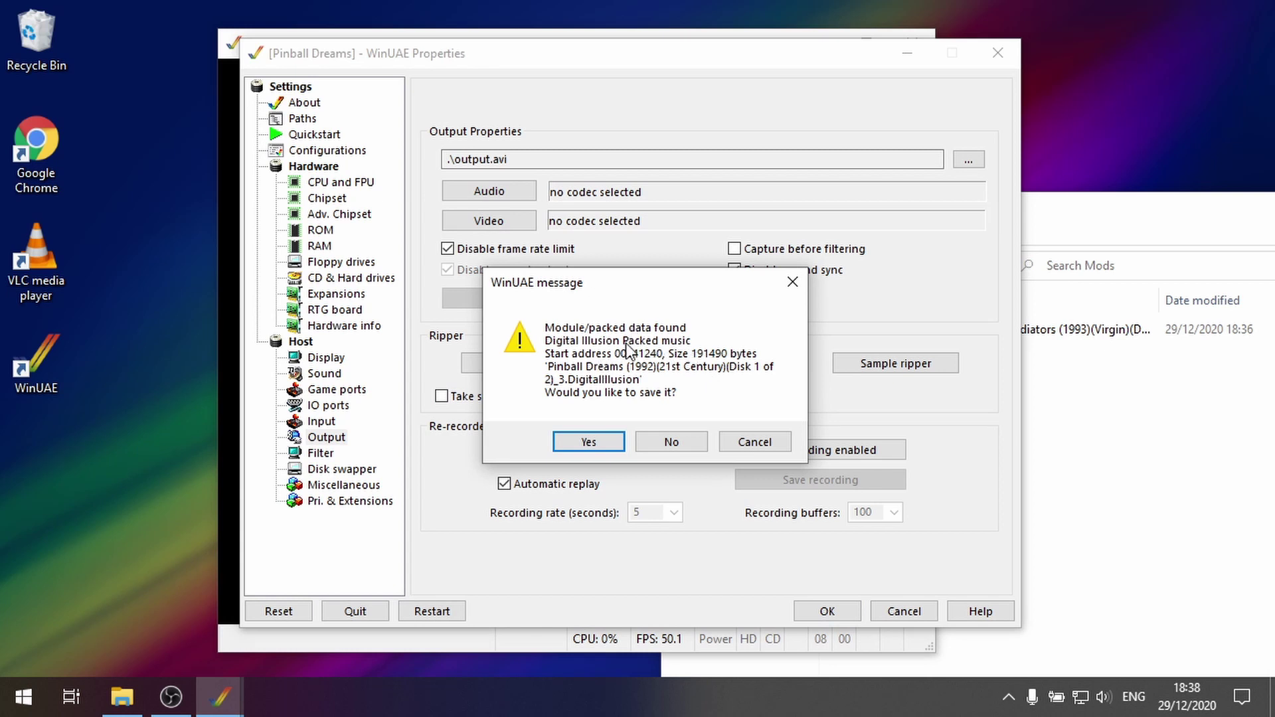
pyautogui.click(598, 441)
pyautogui.click(658, 410)
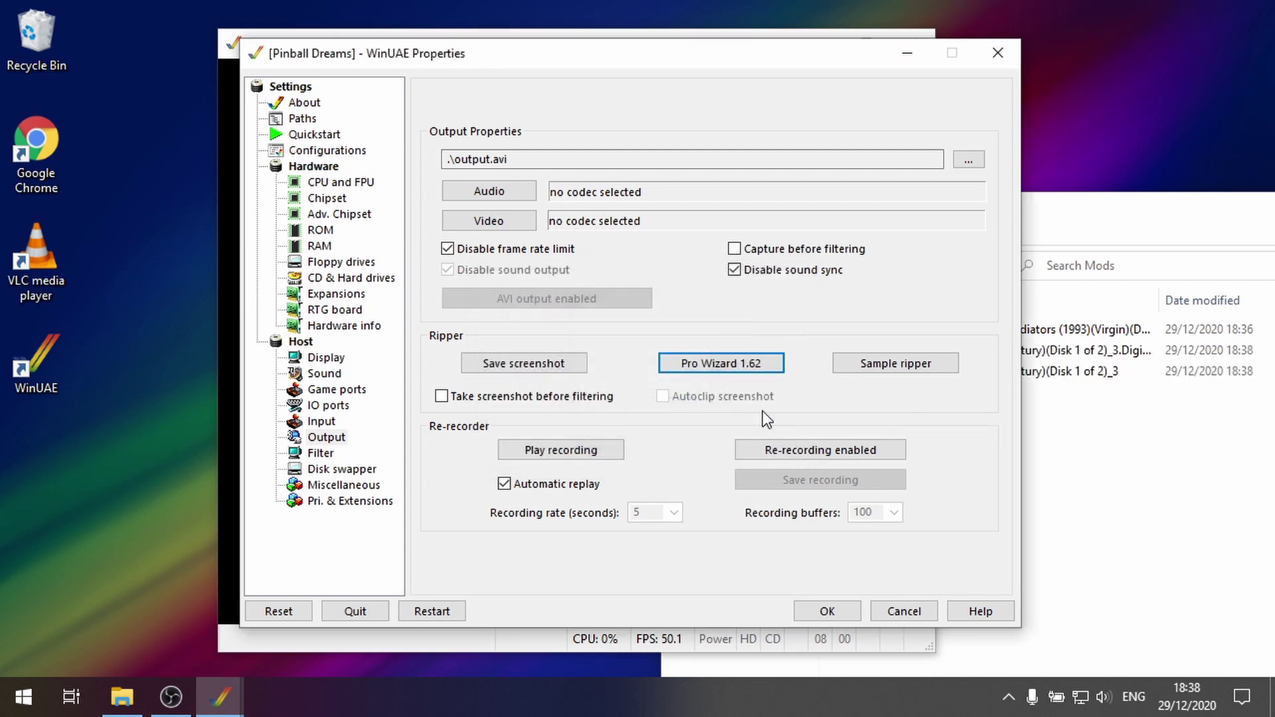
# Step: Bring up the Mods folder on the PC and widen its Name column to read the ripped Pinball Dreams file names in full
pyautogui.click(1173, 436)
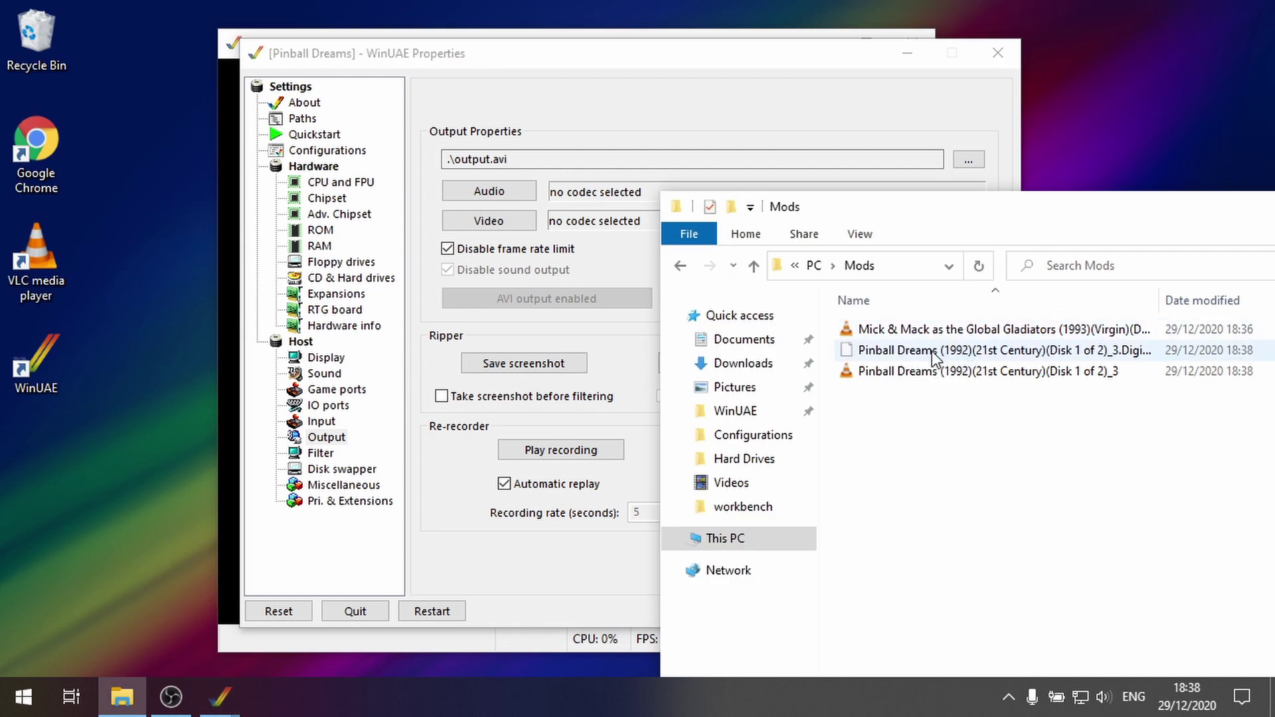
pyautogui.click(893, 373)
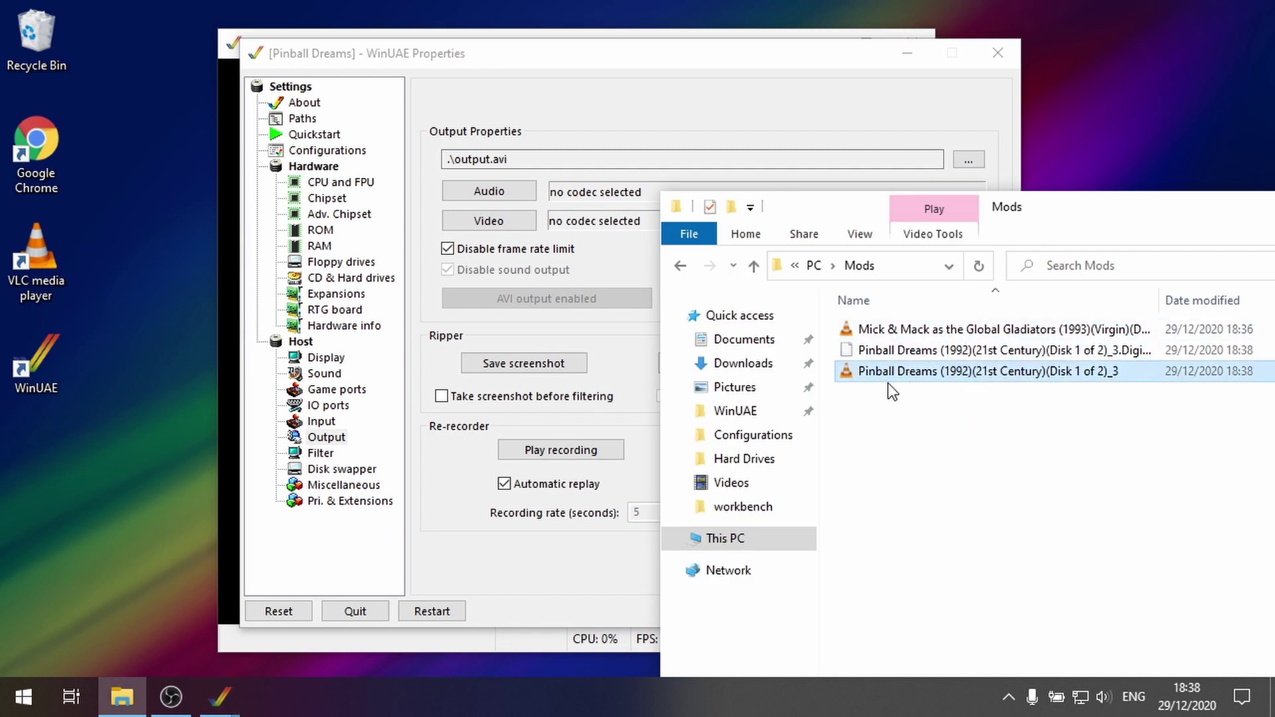
pyautogui.click(1069, 352)
pyautogui.moveTo(1158, 310); pyautogui.dragTo(1217, 295)
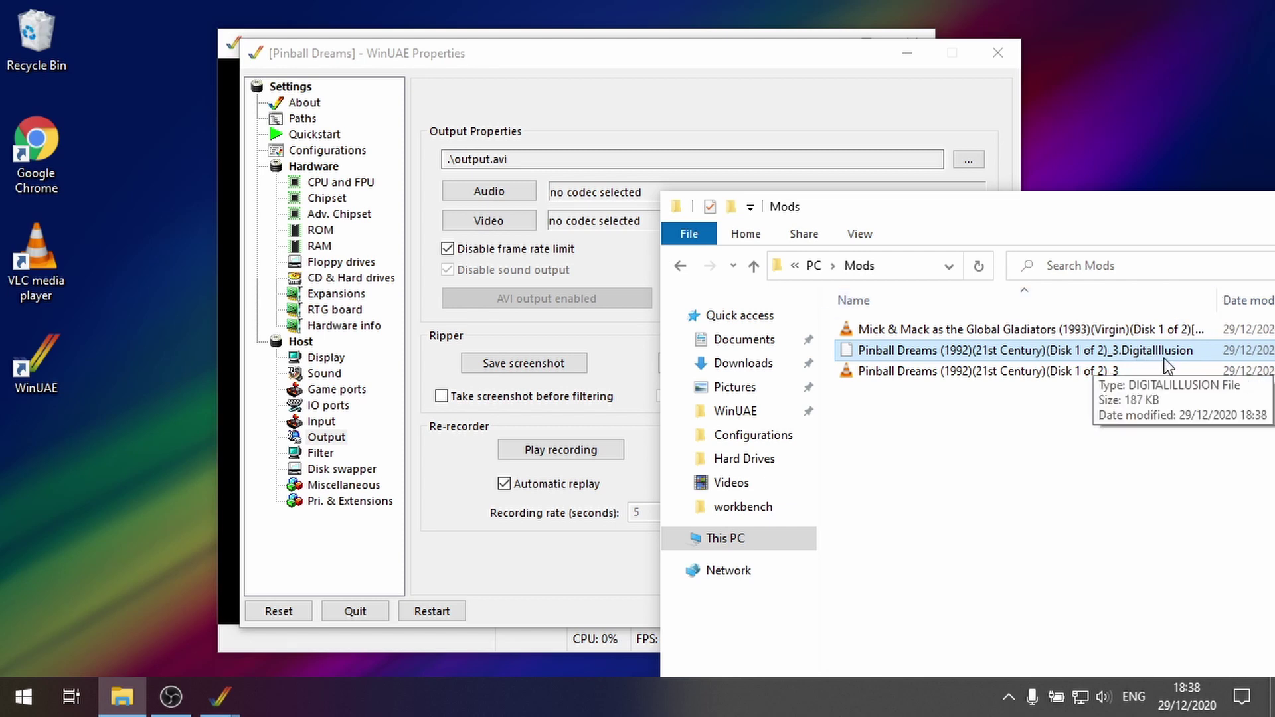
pyautogui.click(1082, 454)
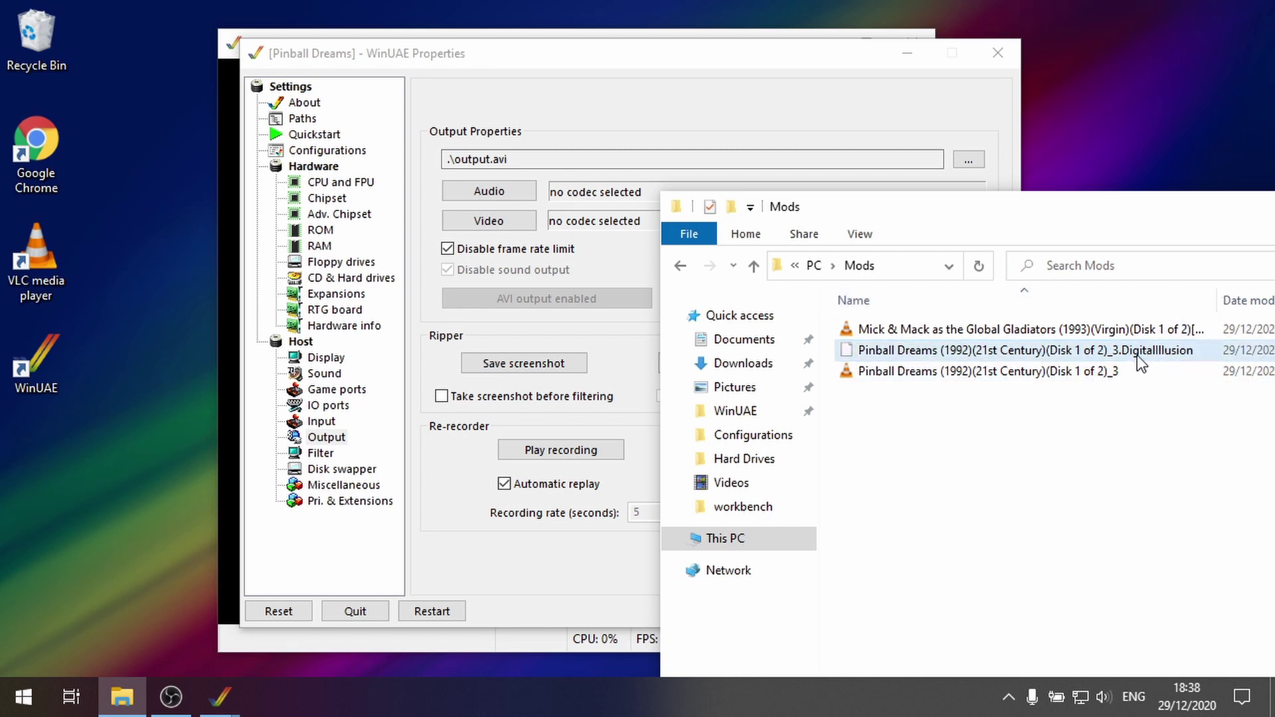
# Step: Play the converted Pinball Dreams (Disk 1 of 2)_3 module in VLC media player, then close the player
pyautogui.click(883, 375)
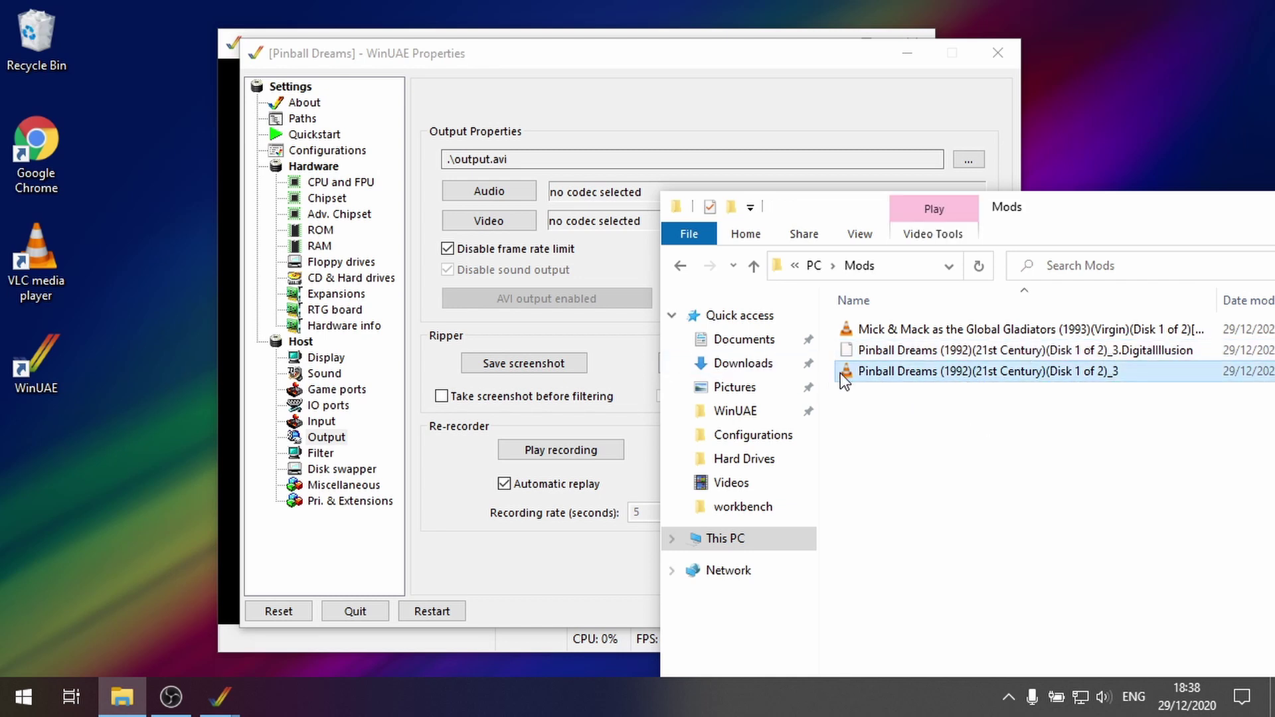
pyautogui.doubleClick(883, 368)
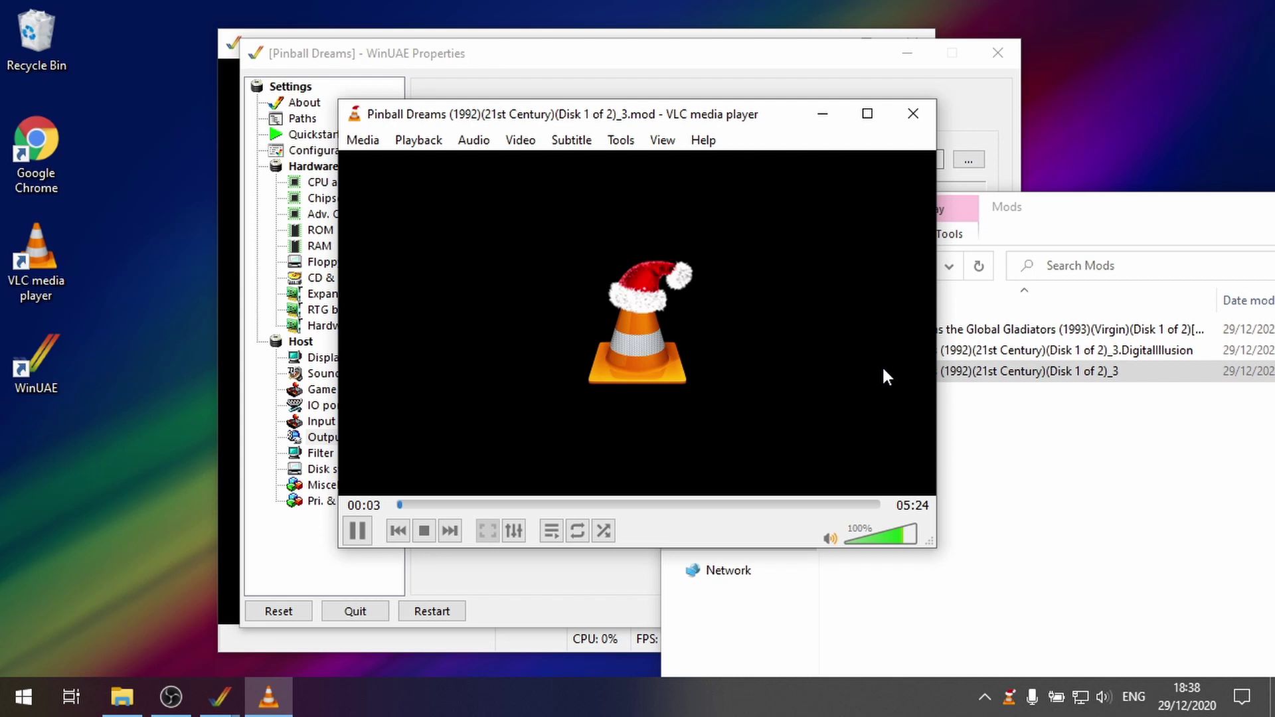
pyautogui.click(926, 117)
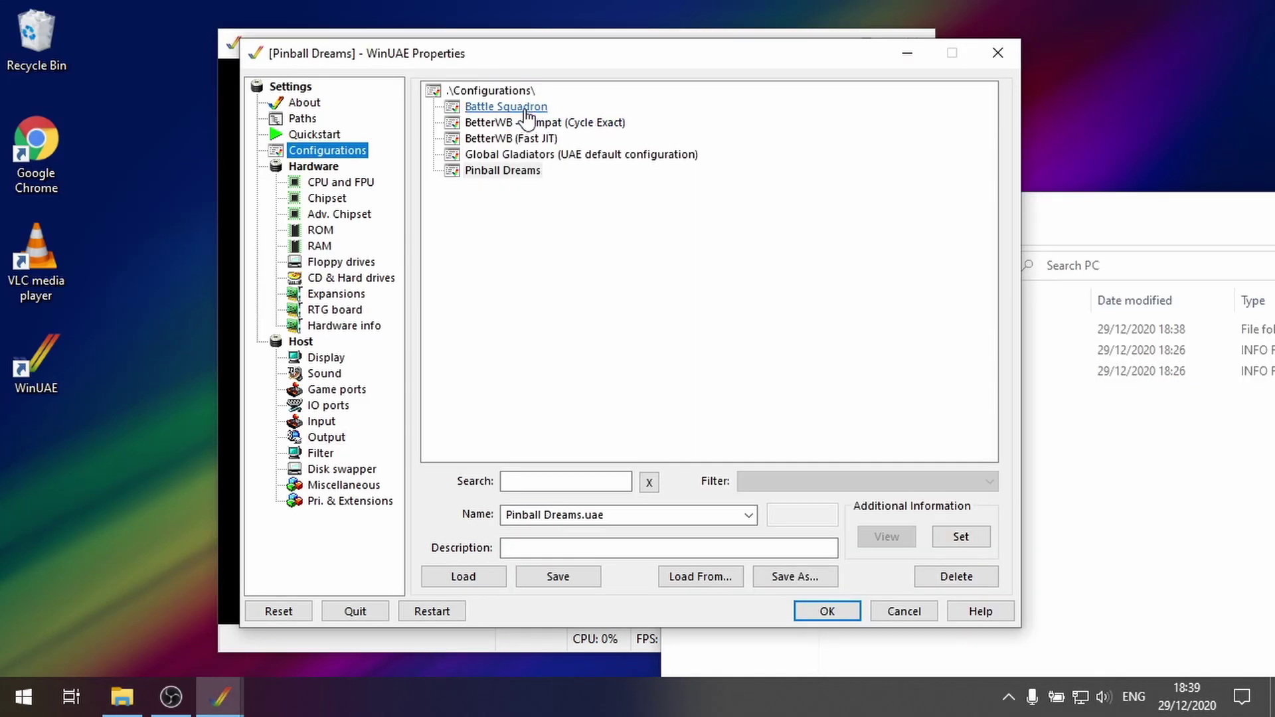
# Step: Load the Battle Squadron configuration and start its emulation
pyautogui.click(524, 108)
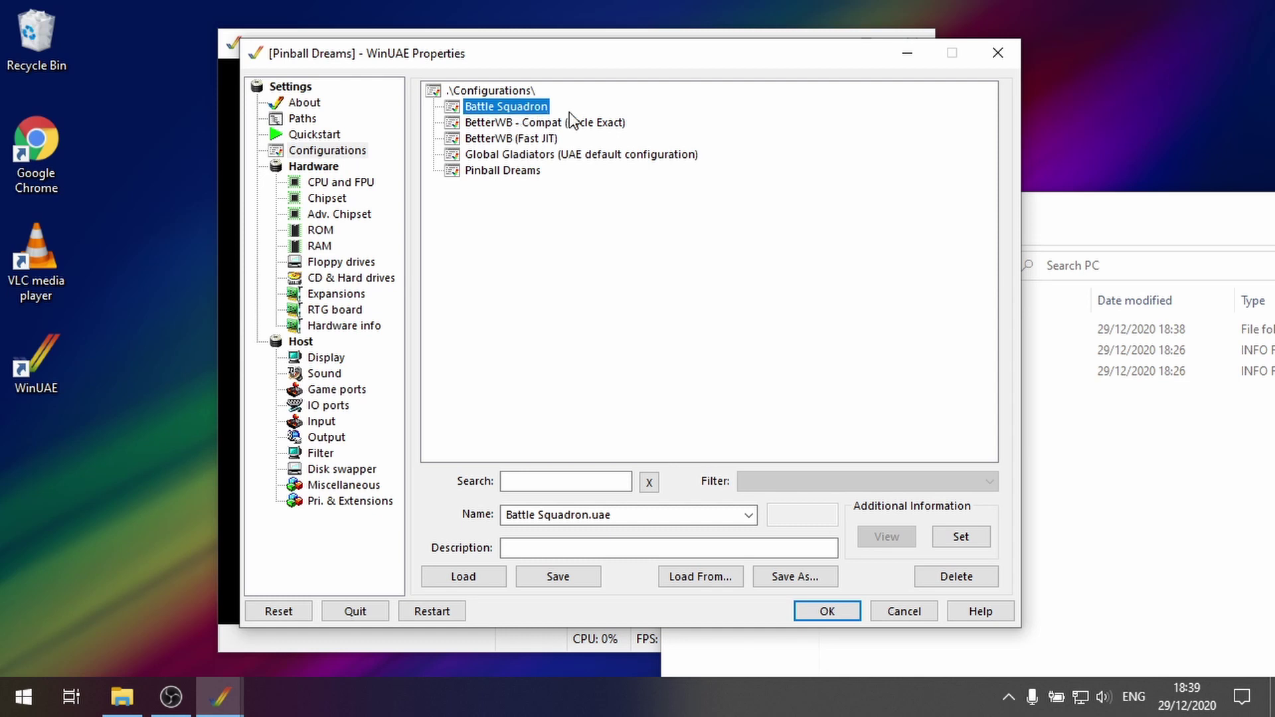
pyautogui.click(462, 577)
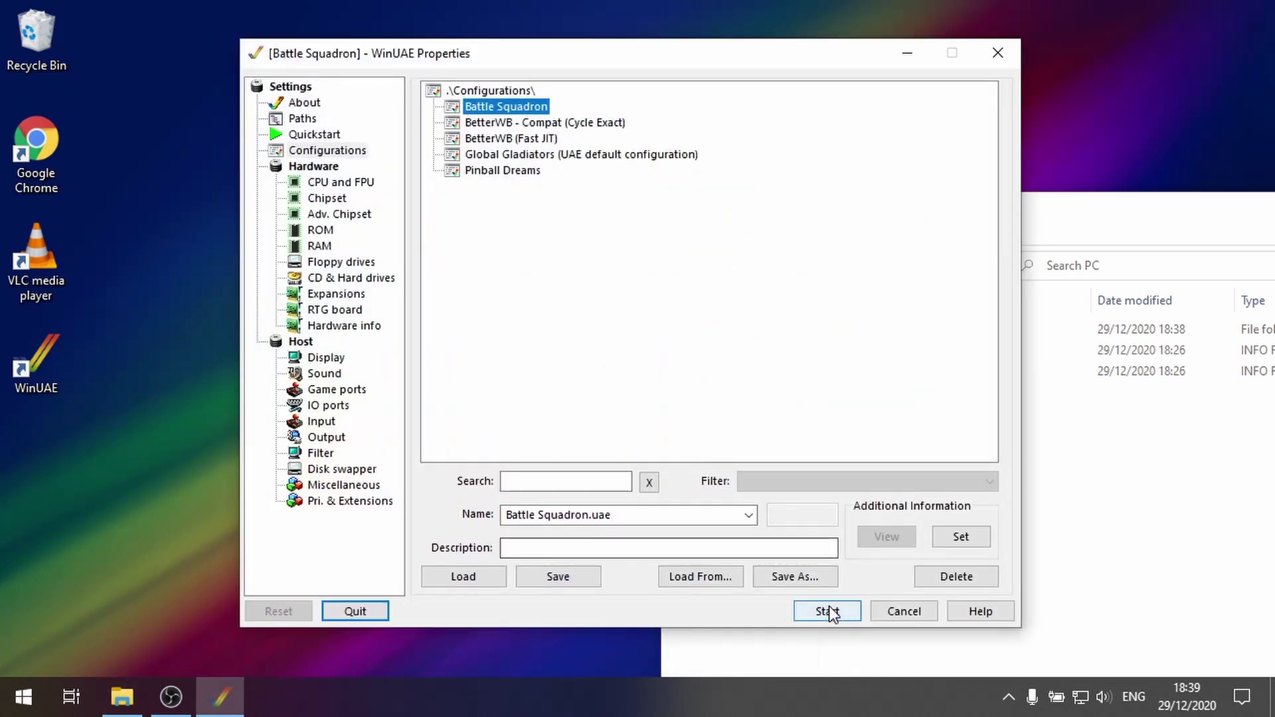
pyautogui.click(828, 611)
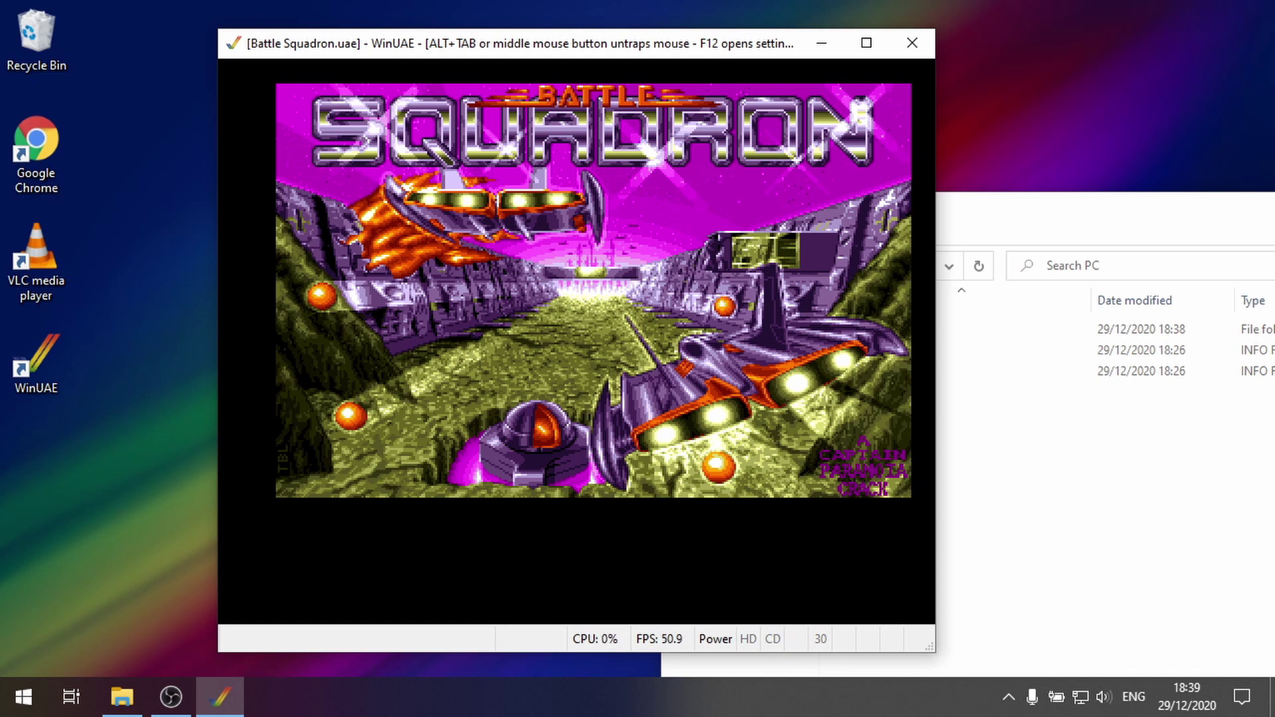
# Step: Scan the running Battle Squadron game for music modules with the Pro Wizard ripper
pyautogui.press('F12')
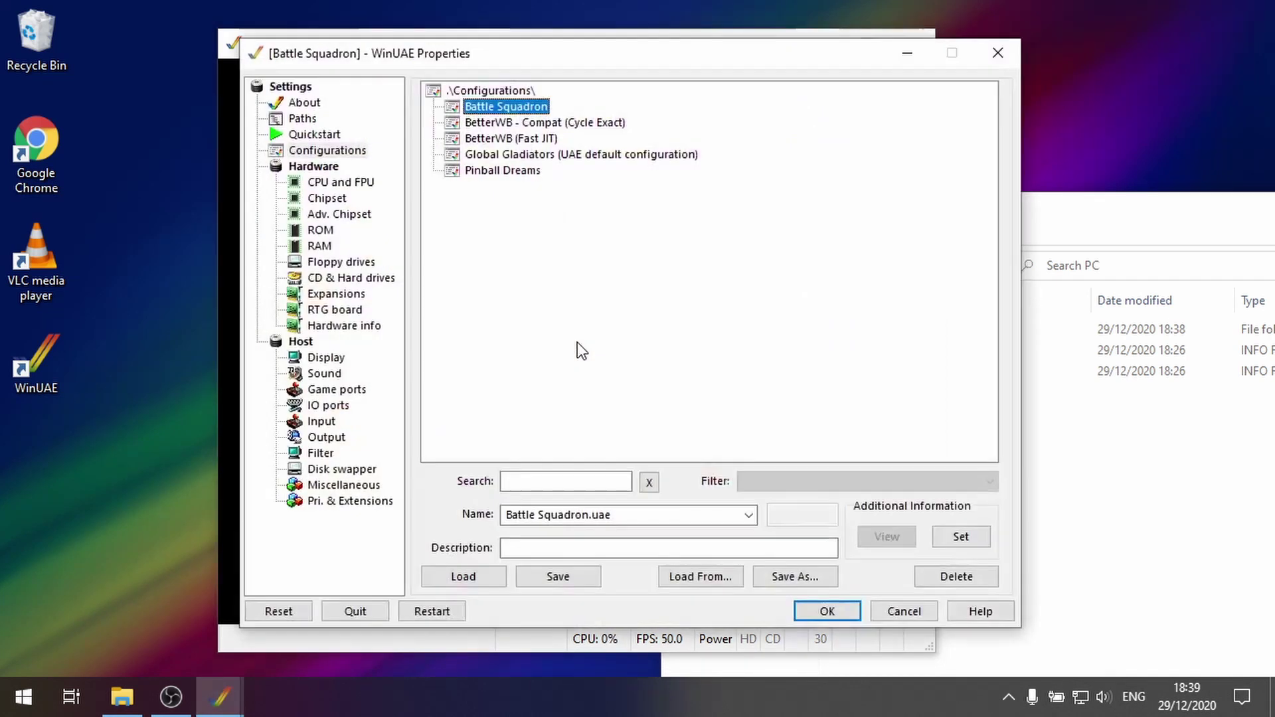
pyautogui.click(343, 439)
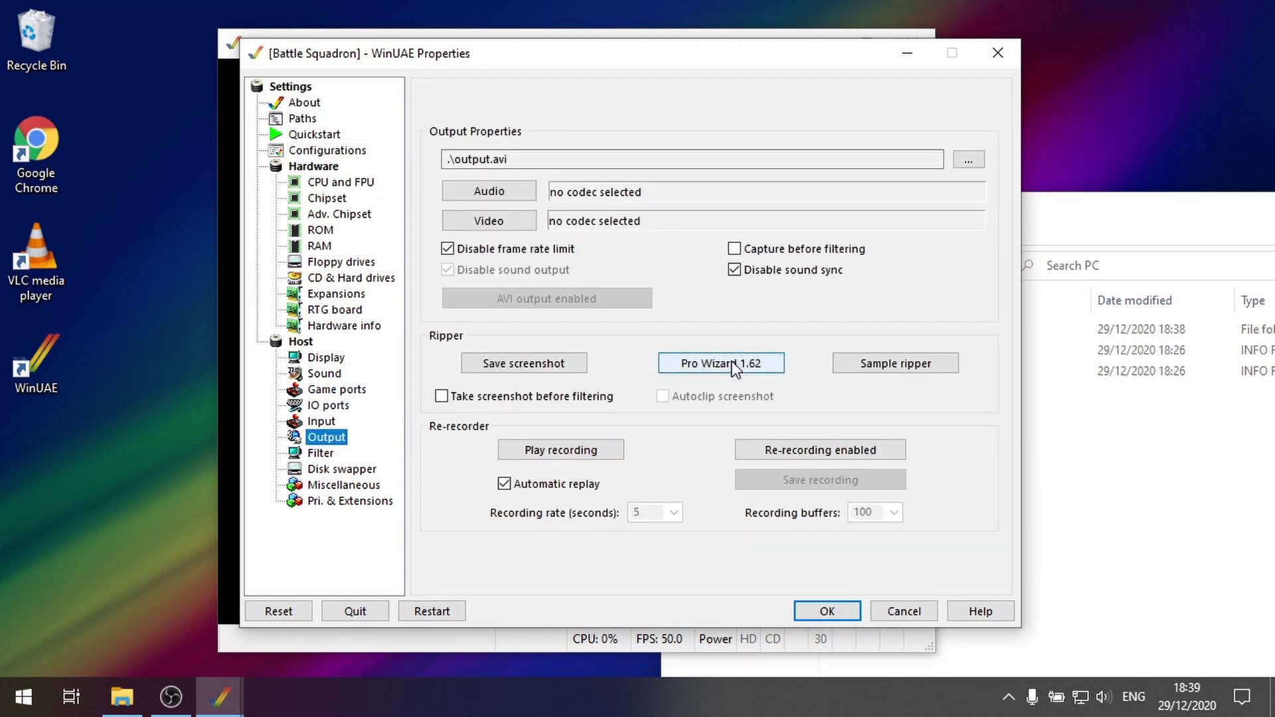
pyautogui.click(755, 364)
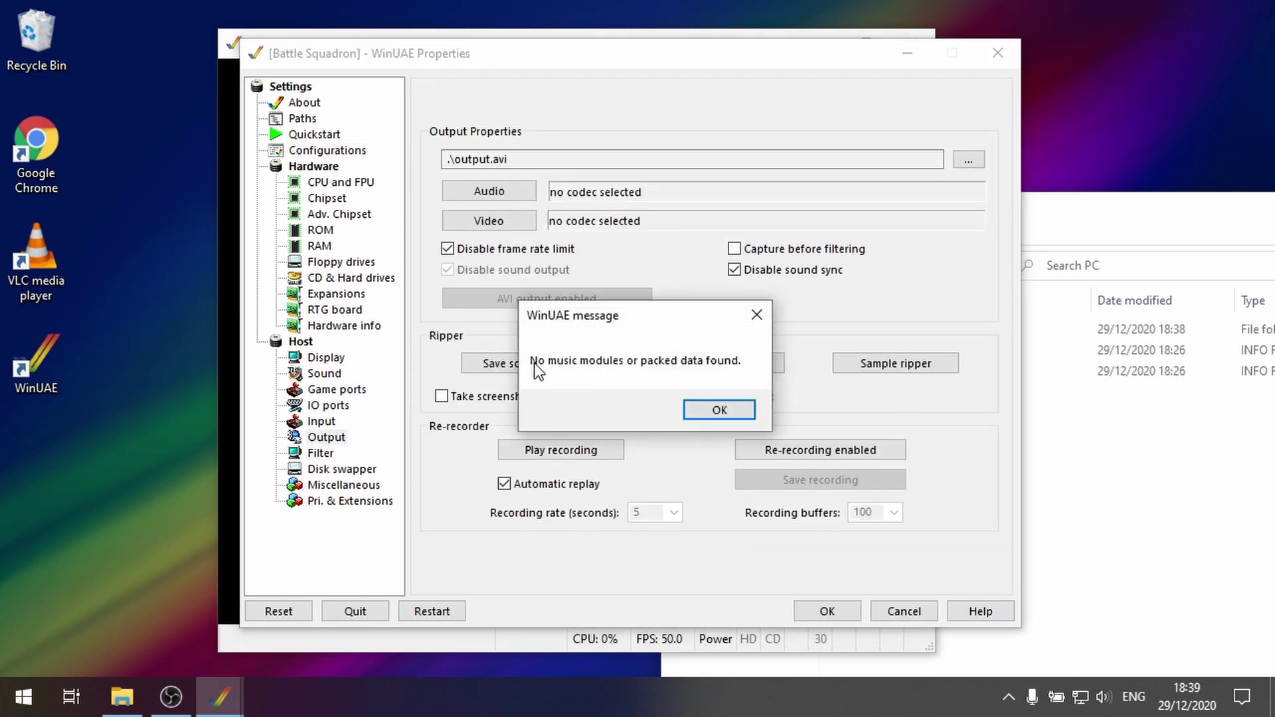